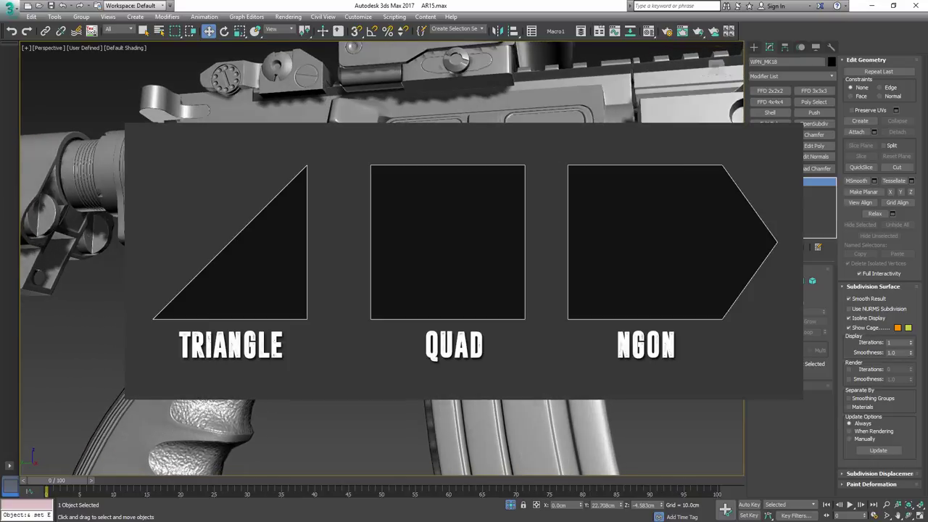
Show edged faces on the rifle and display its hidden triangulation with Edit Triangulation at edge level
key(F4)
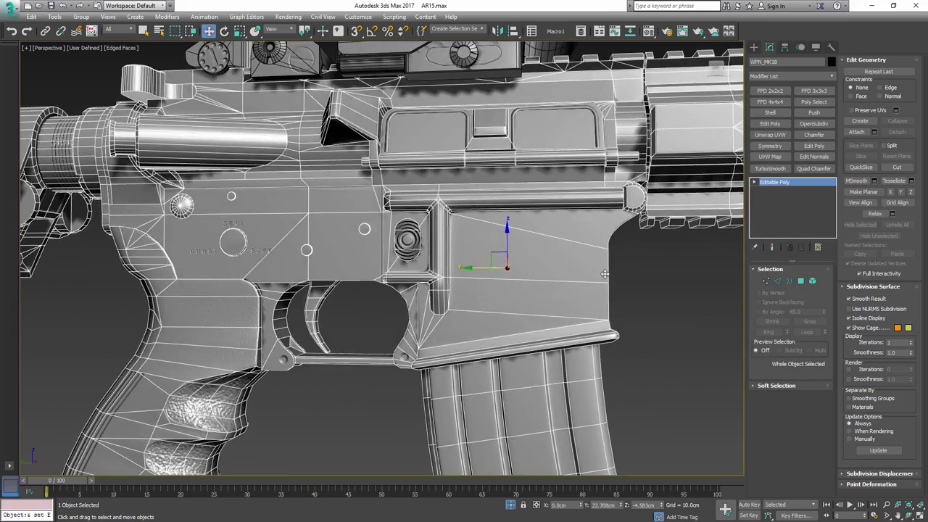
alt+middle_drag(604, 273, 560, 263)
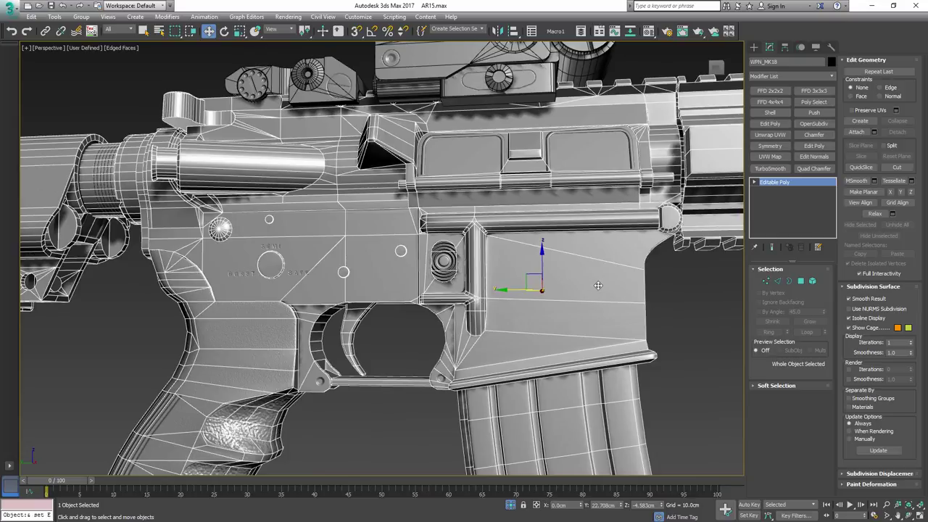
middle_drag(655, 302, 612, 277)
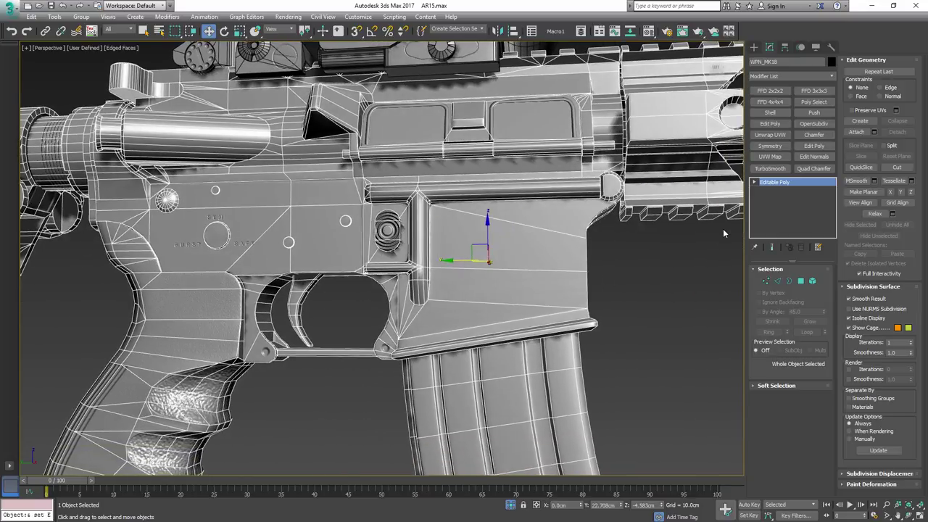
click(777, 282)
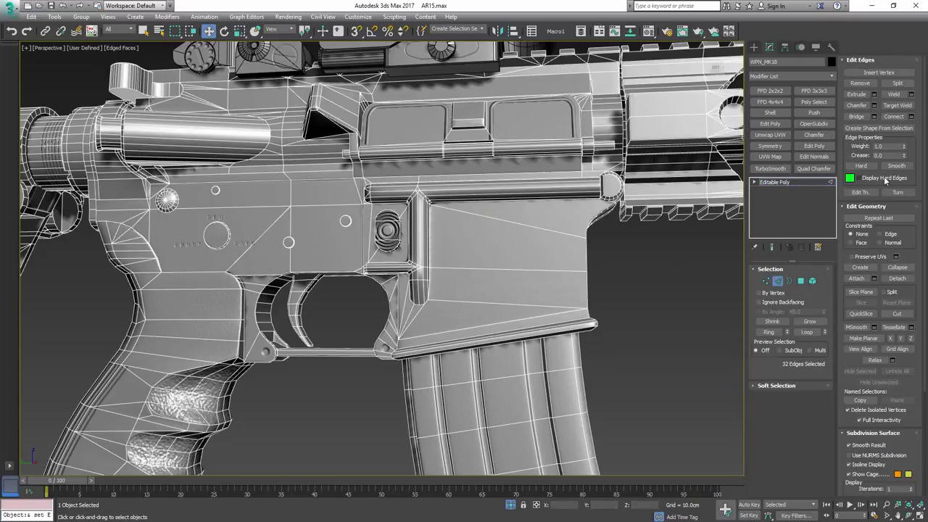
click(864, 195)
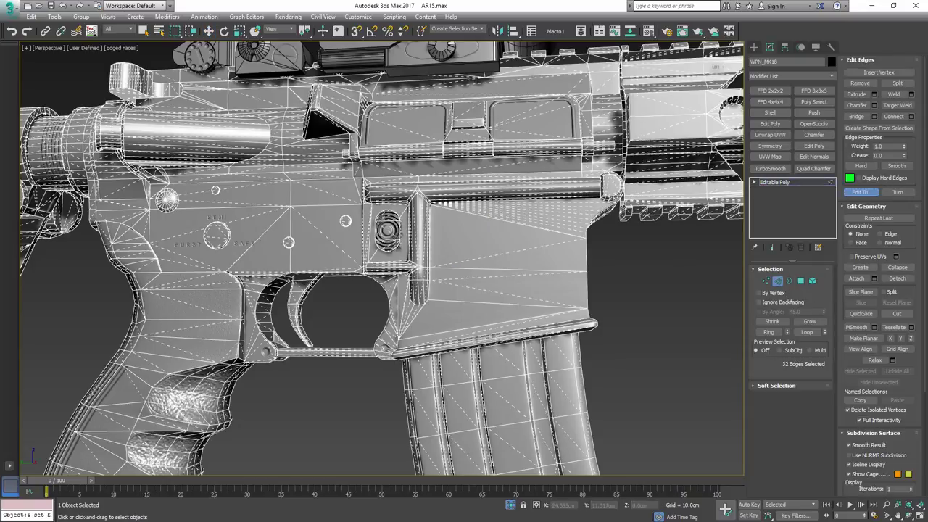
Examine the triangulation of the receiver, grip and magazine, and switch Edit Triangulation off
middle_drag(506, 253, 549, 239)
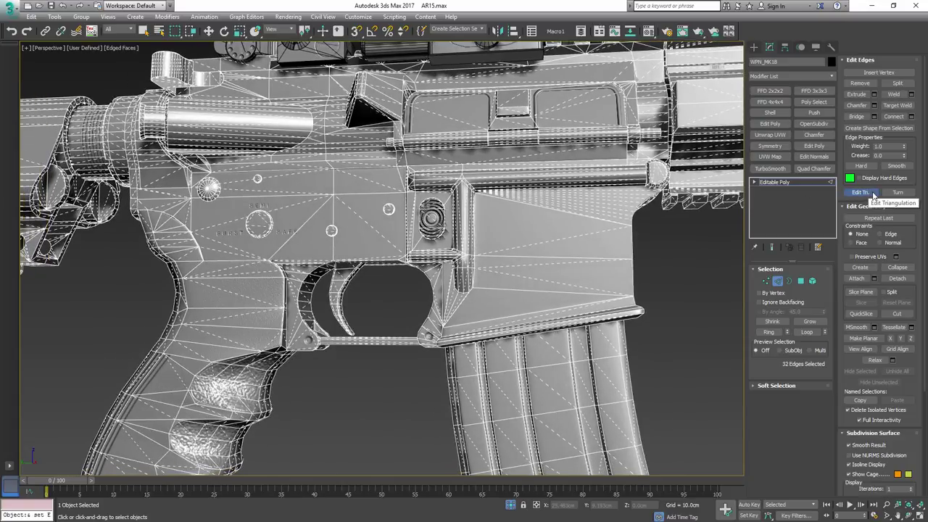
middle_drag(583, 304, 555, 229)
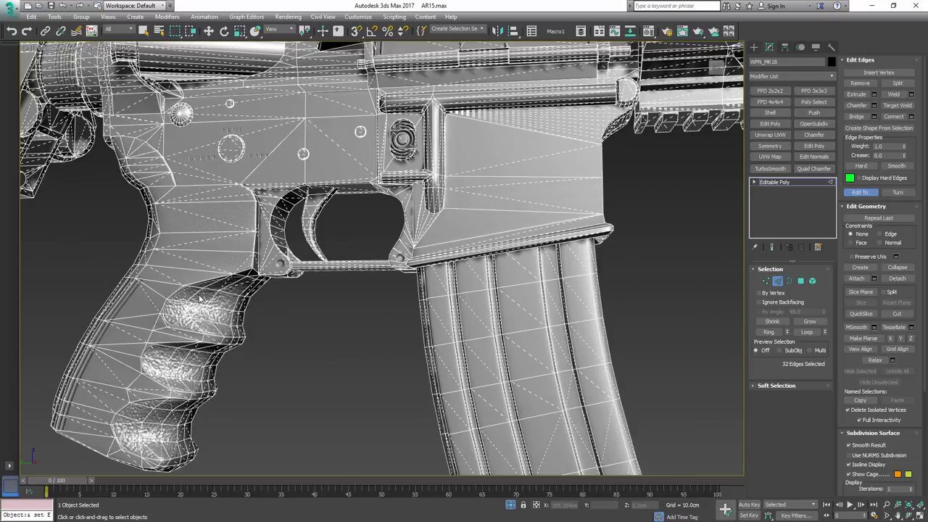
mouse_move(527, 305)
middle_down()
mouse_move(493, 352)
mouse_move(481, 338)
mouse_move(508, 345)
mouse_move(498, 292)
mouse_move(450, 247)
mouse_move(446, 303)
middle_up()
scroll(508, 344, up, 3)
scroll(507, 345, down, 5)
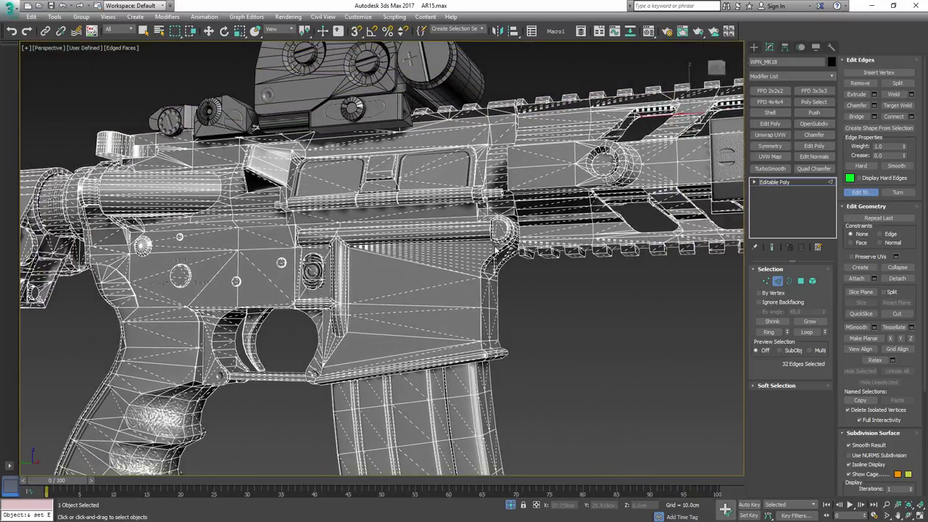
click(855, 194)
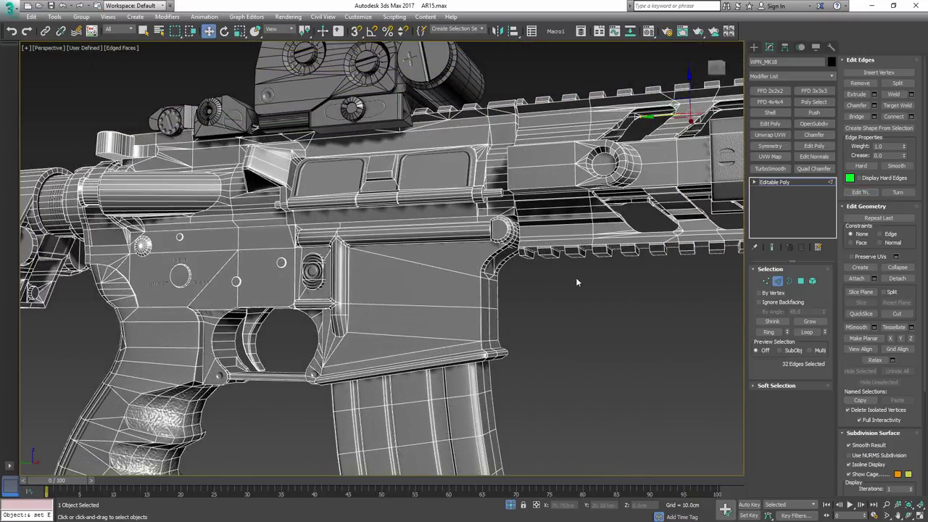
Turn off edged faces and inspect the shading on the flat side of the magazine well
alt+middle_drag(577, 282, 492, 253)
scroll(509, 237, down, 3)
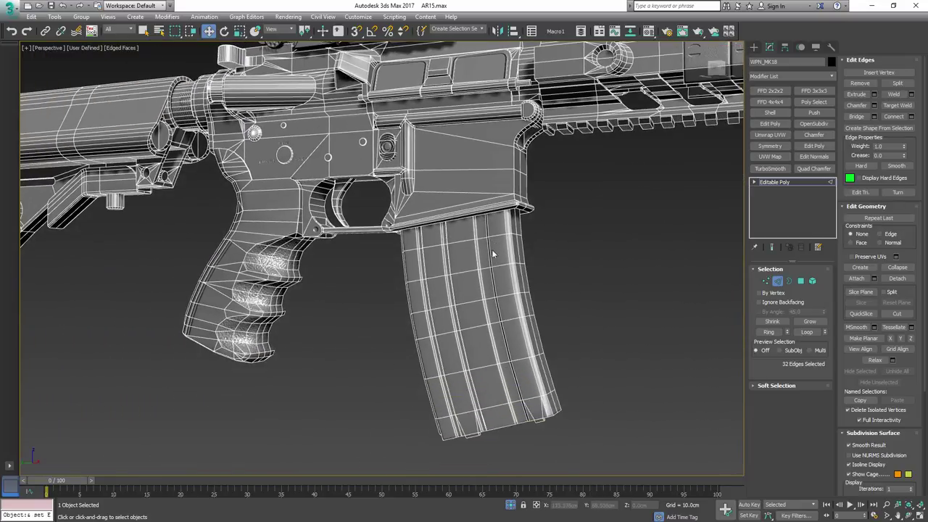
alt+middle_drag(455, 288, 474, 293)
key(F4)
mouse_move(368, 244)
middle_down()
mouse_move(481, 269)
mouse_move(482, 248)
mouse_move(381, 279)
middle_up()
scroll(458, 254, up, 3)
alt+middle_drag(458, 252, 520, 286)
scroll(463, 271, up, 3)
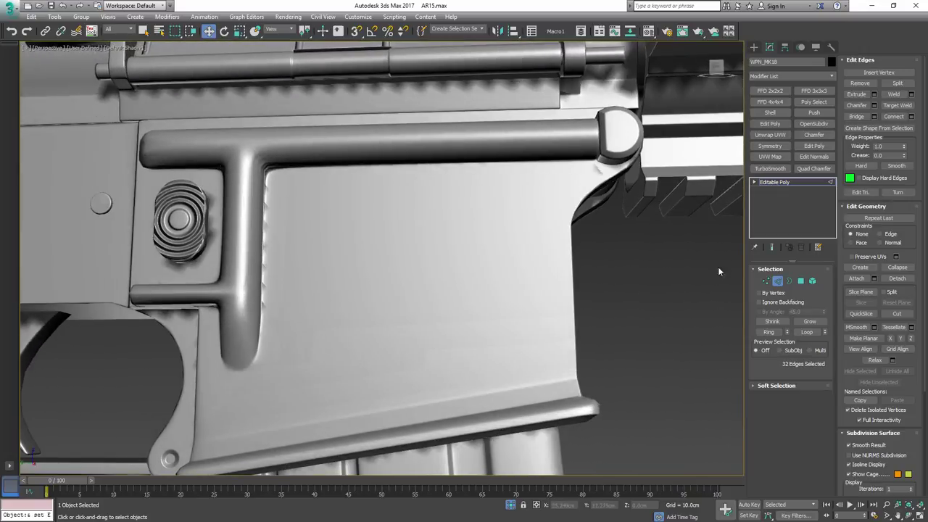
Compare the shaded surface with the wireframe and triangulation around the magazine well's curved front edge
mouse_move(629, 186)
middle_down()
mouse_move(595, 258)
mouse_move(513, 326)
middle_up()
key(F4)
scroll(578, 262, down, 2)
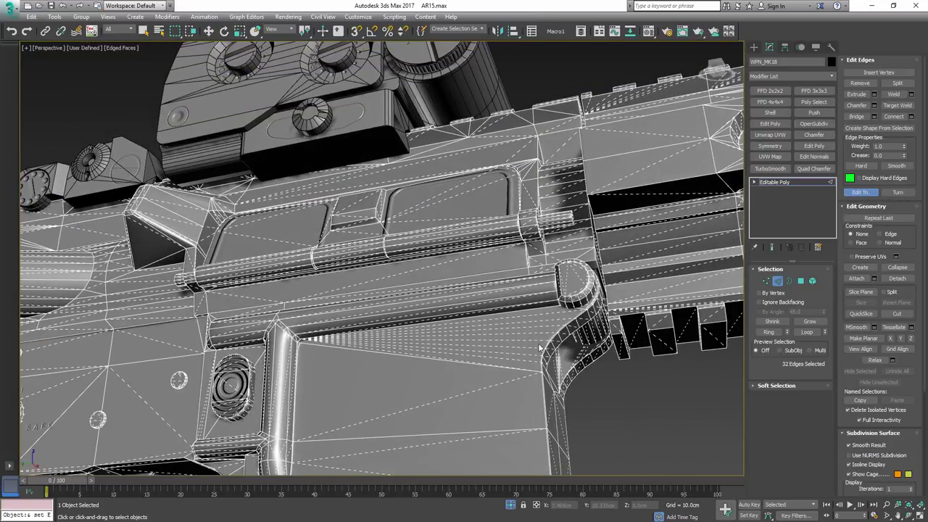
key(F4)
mouse_move(568, 339)
middle_down()
mouse_move(542, 271)
mouse_move(549, 305)
mouse_move(528, 280)
mouse_move(506, 284)
middle_up()
key(F4)
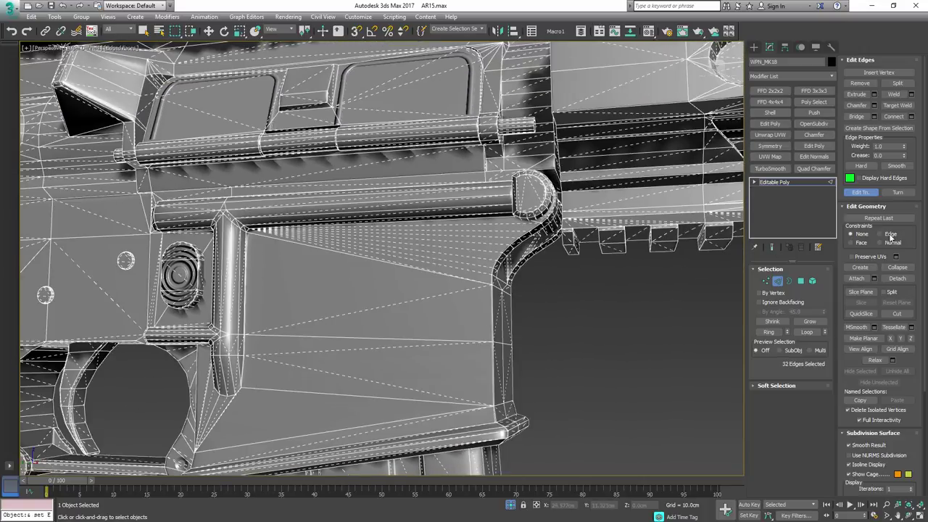
alt+middle_drag(562, 299, 530, 280)
key(F4)
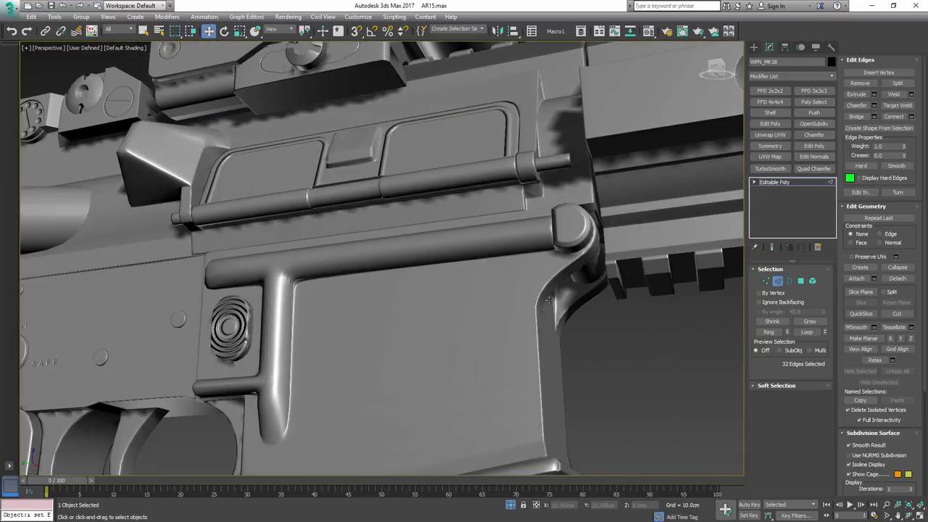
key(F4)
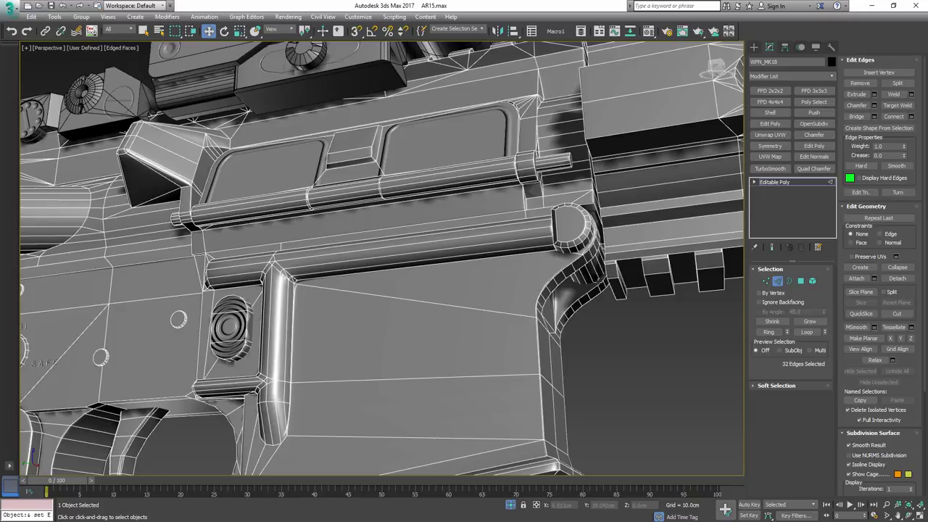
Examine the edge flow of the lower receiver, grip and magazine from several angles
scroll(475, 300, down, 6)
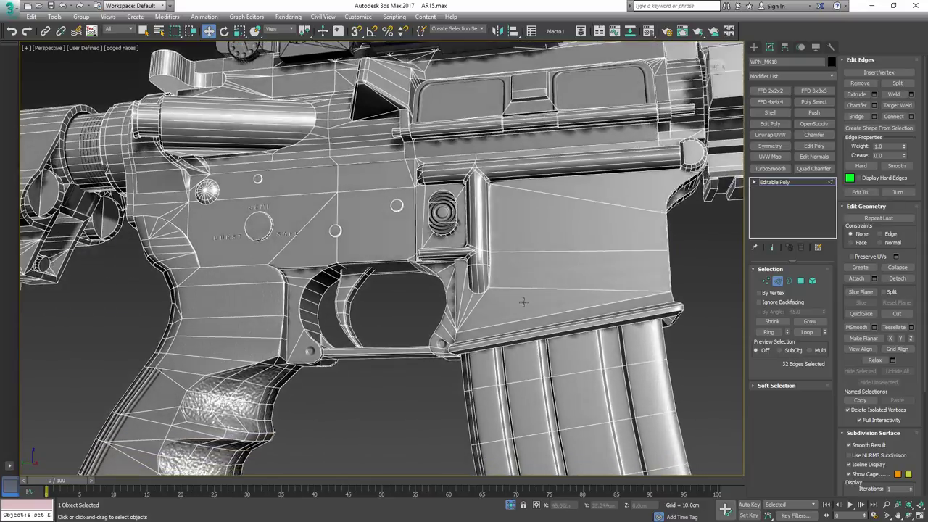
scroll(523, 302, down, 3)
middle_drag(516, 322, 398, 250)
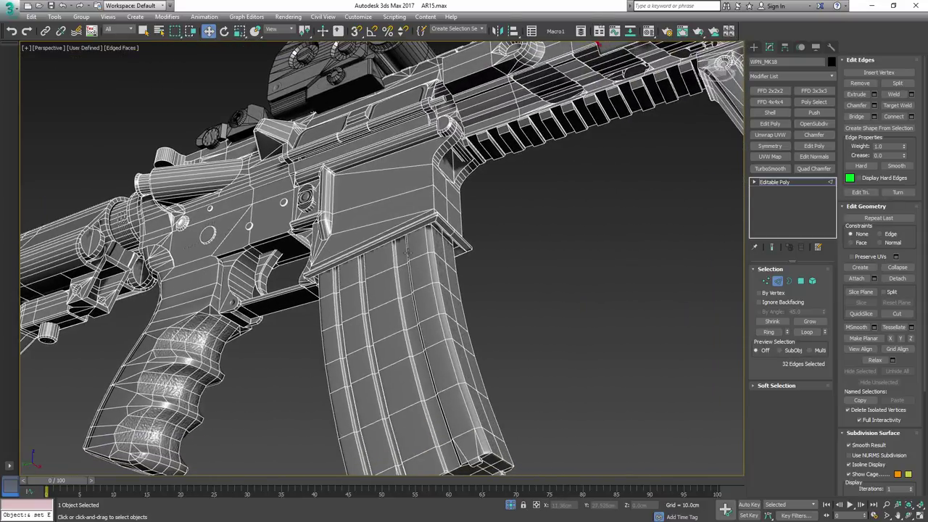
middle_drag(343, 310, 463, 292)
scroll(408, 261, down, 3)
scroll(463, 292, down, 2)
alt+drag(462, 292, 457, 295)
alt+middle_drag(457, 296, 485, 317)
scroll(424, 257, down, 3)
alt+middle_drag(304, 324, 327, 305)
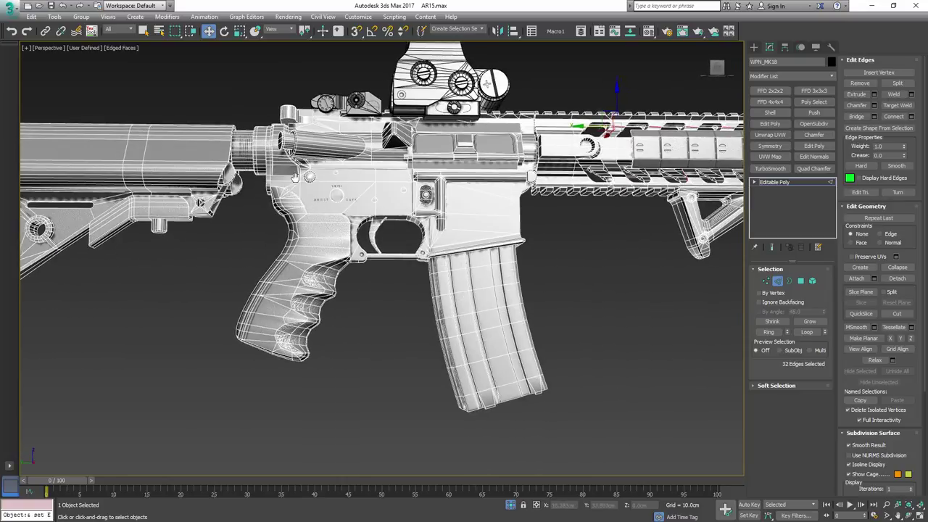
Examine the charging handle's rounded end up close and display its vertices
middle_drag(296, 178, 338, 262)
alt+middle_drag(337, 262, 338, 281)
scroll(339, 282, up, 6)
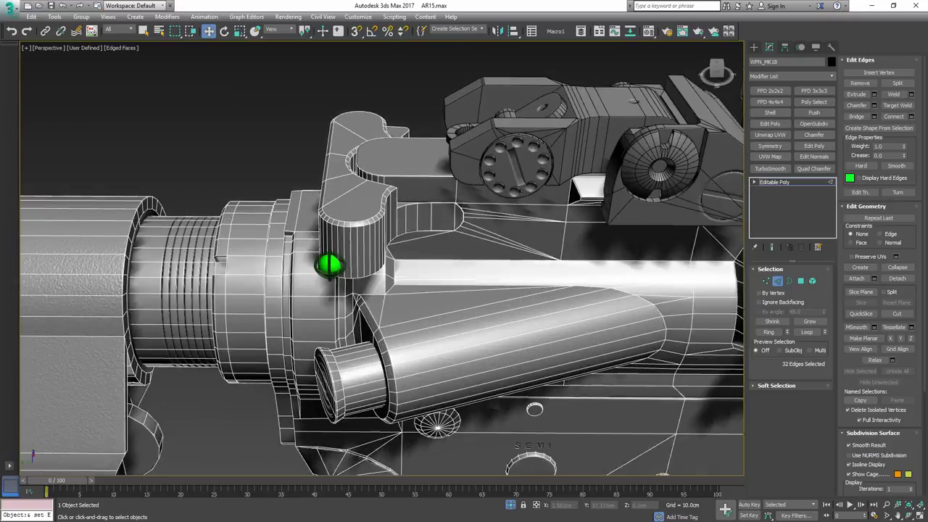
alt+middle_drag(367, 211, 368, 229)
scroll(331, 197, up, 5)
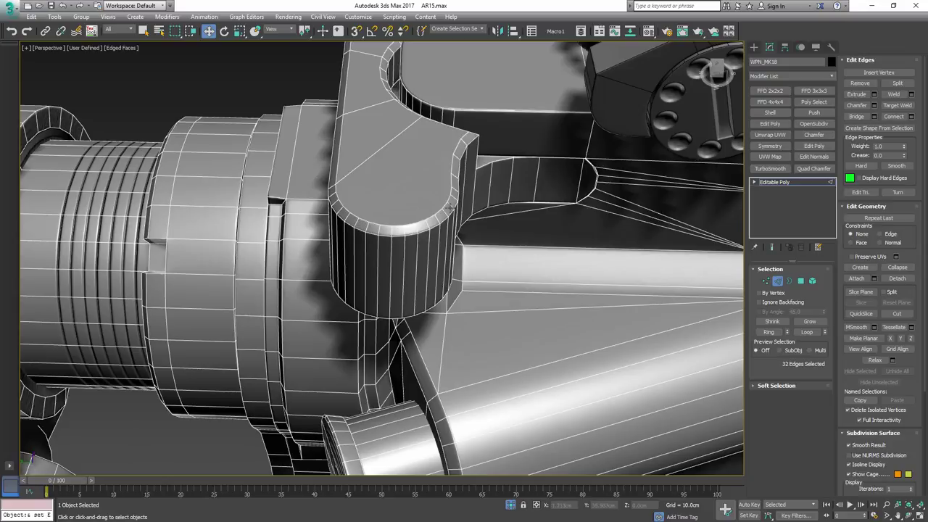
key(1)
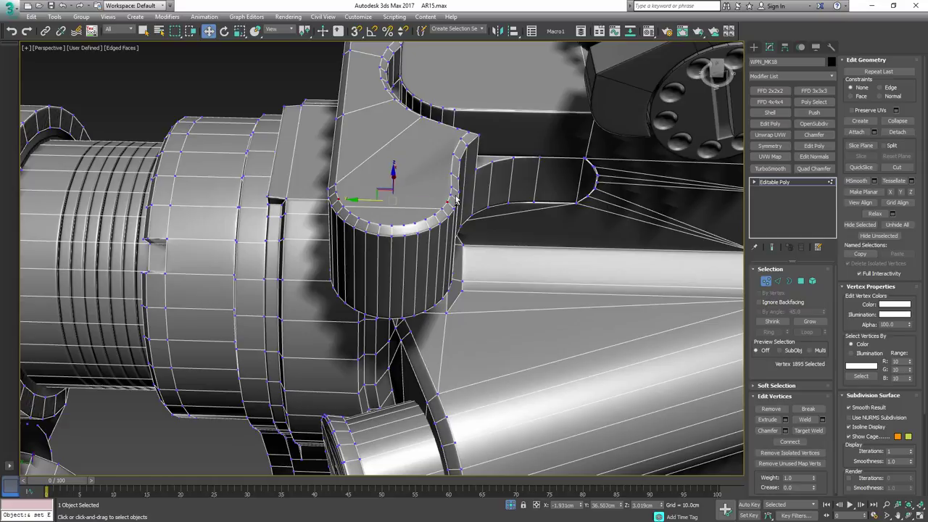
Leave vertex editing, hide the edged faces and inspect the charging handle's shading
alt+middle_drag(449, 208, 457, 262)
scroll(444, 200, down, 3)
key(1)
key(F4)
scroll(465, 211, down, 2)
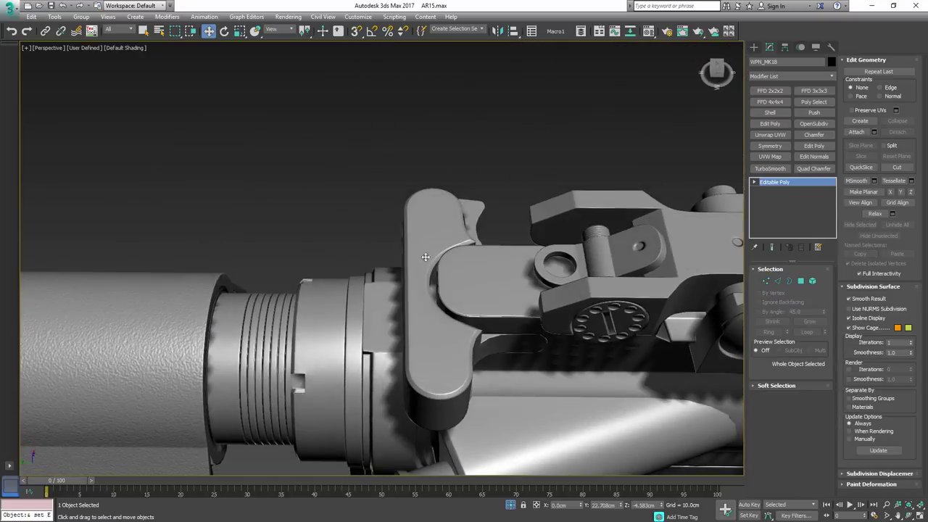
scroll(449, 219, down, 5)
alt+middle_drag(448, 218, 395, 170)
scroll(410, 169, down, 2)
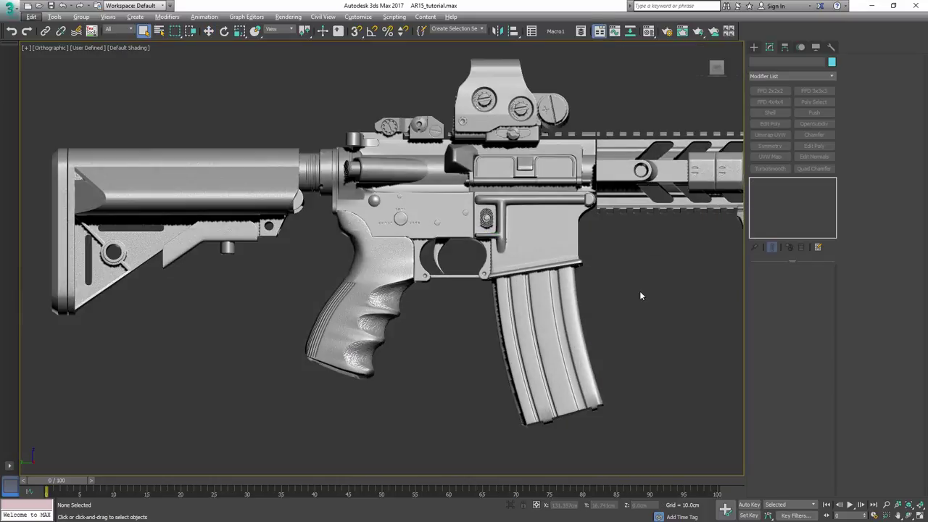
Show edged faces in the AR15_tutorial.max scene and select the rifle's main body
middle_drag(616, 348, 239, 105)
key(F4)
click(429, 188)
alt+middle_drag(429, 187, 605, 236)
scroll(586, 225, up, 3)
alt+middle_drag(540, 199, 429, 178)
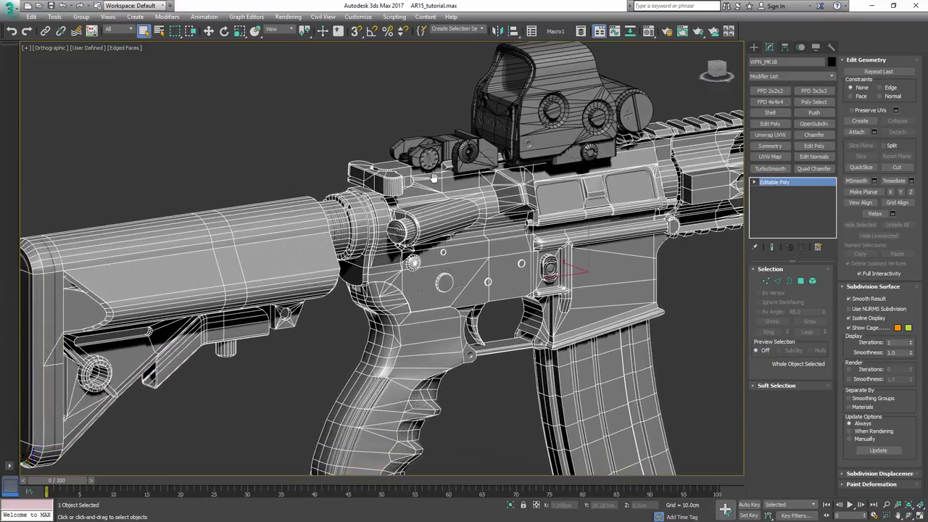
Try moving the charging handle element backward out of the receiver, undo the move and leave element editing
scroll(429, 177, up, 5)
key(4)
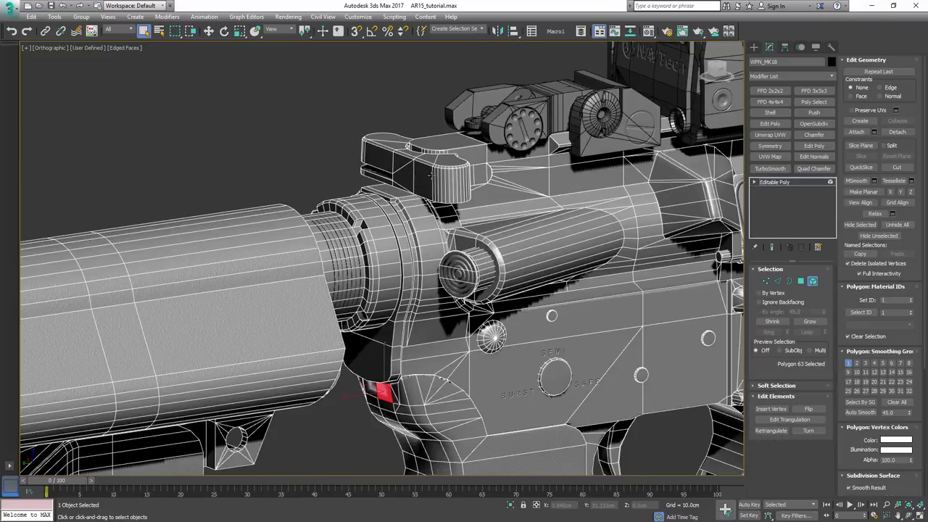
alt+middle_drag(438, 181, 458, 183)
key(w)
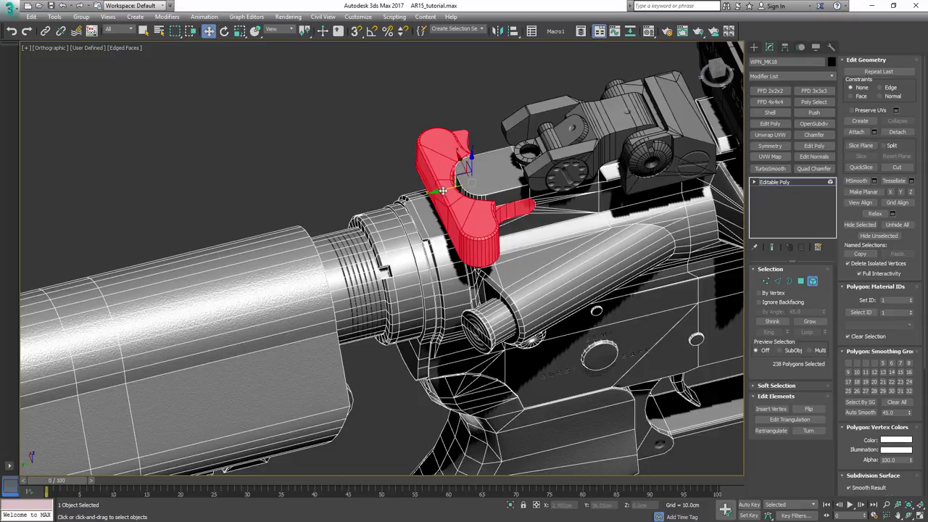
drag(443, 191, 280, 191)
scroll(278, 188, down, 2)
alt+middle_drag(278, 188, 285, 146)
key(ctrl+z)
key(5)
Deselect the rifle body and look over the model from the suppressor to the stock
middle_drag(390, 186, 255, 155)
click(331, 138)
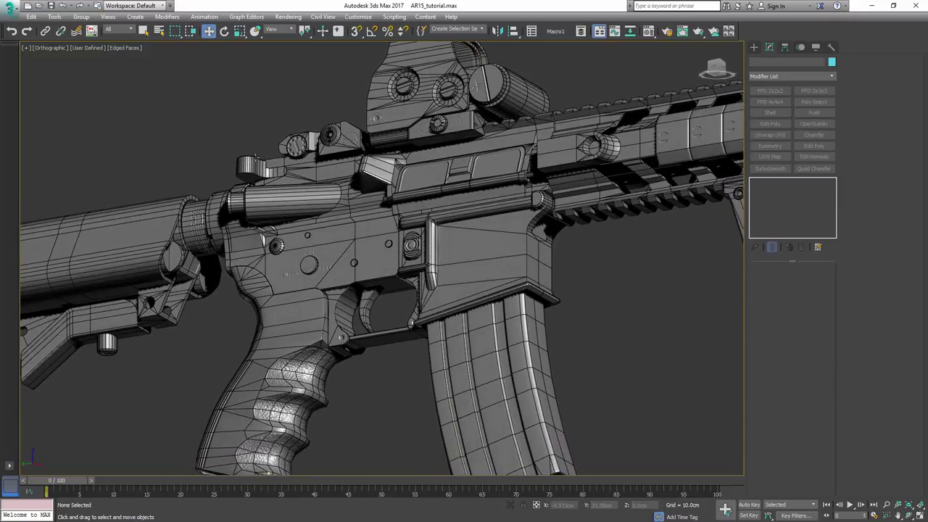
scroll(255, 155, down, 2)
middle_drag(524, 170, 428, 200)
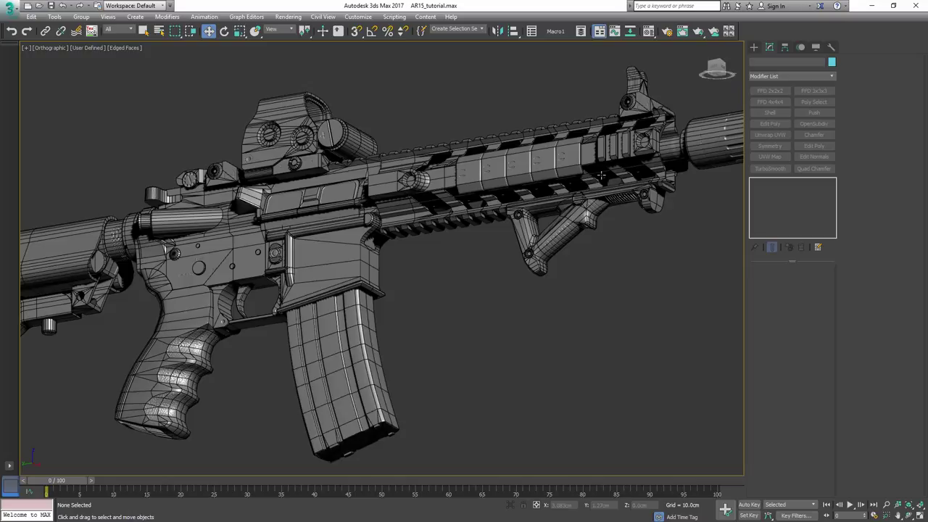
middle_drag(601, 175, 413, 198)
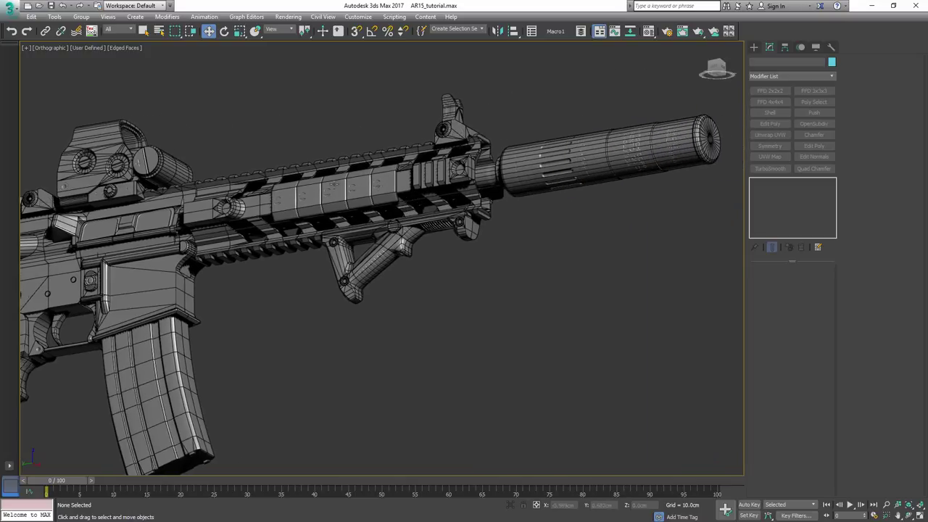
middle_drag(192, 199, 438, 181)
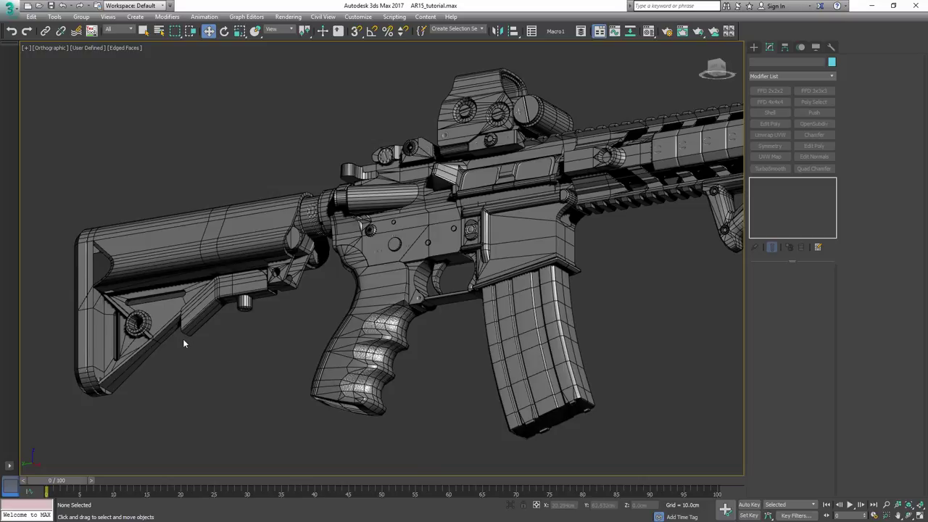
Select the fire selector's disc and lever as elements on the opposite side of the lower receiver
click(406, 211)
alt+middle_drag(406, 210, 613, 205)
scroll(573, 209, up, 2)
scroll(641, 218, up, 4)
key(5)
click(673, 237)
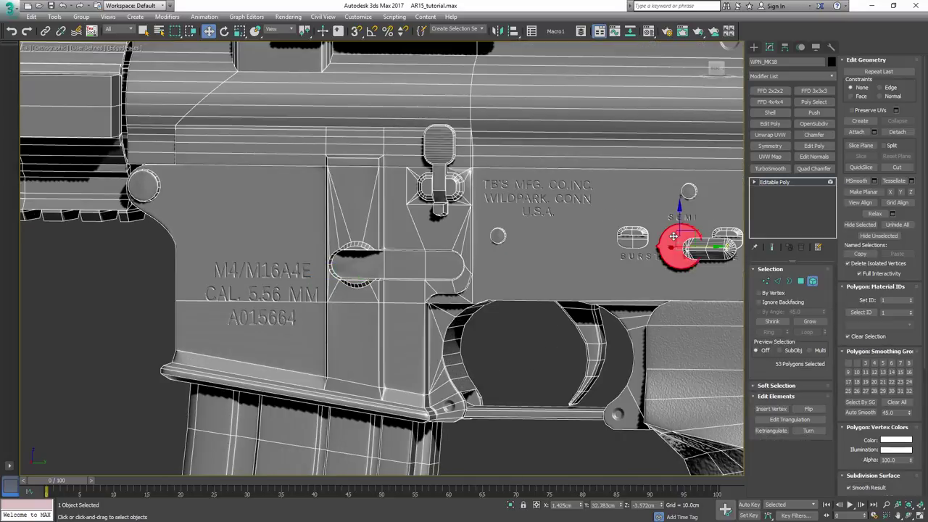
middle_drag(673, 235, 533, 184)
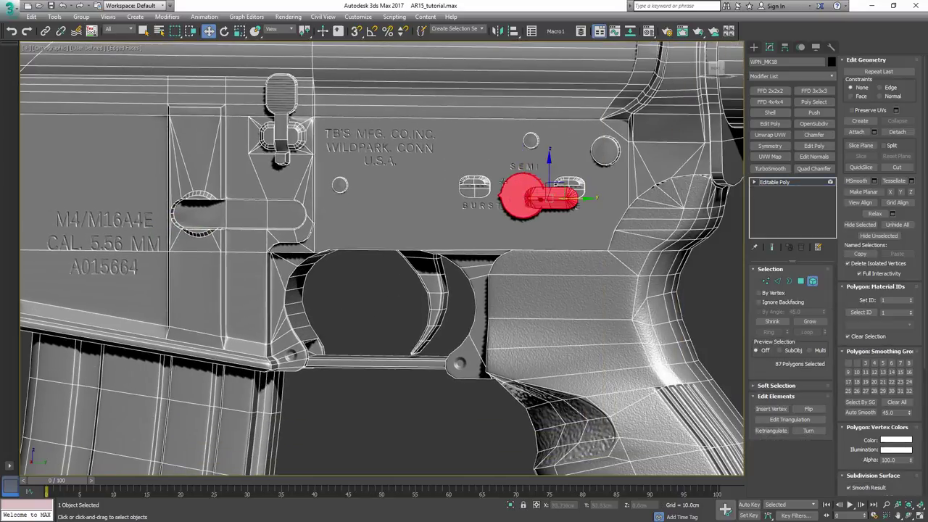
Select the trigger as an element inside the trigger guard
middle_drag(390, 162, 363, 187)
middle_drag(413, 177, 397, 254)
scroll(397, 254, up, 5)
click(428, 248)
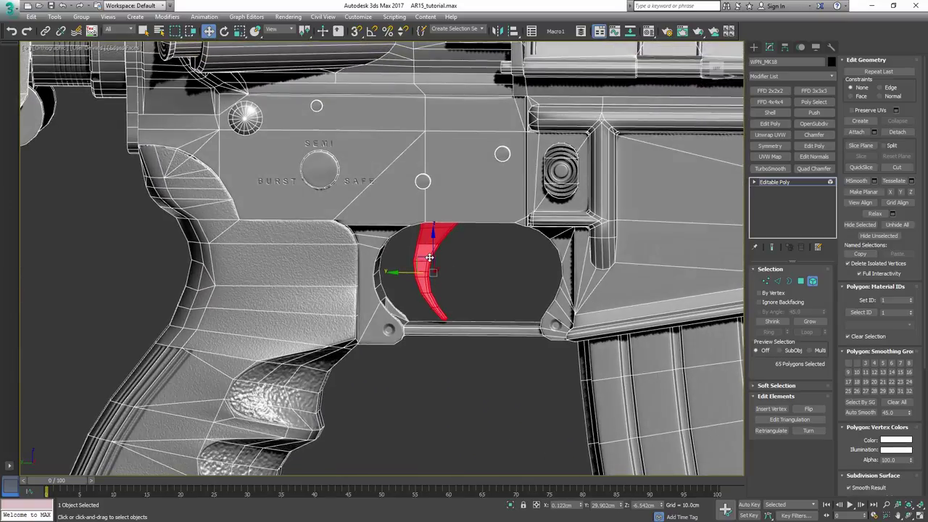
Select the ejection port cover as an element and examine it up close
scroll(453, 242, down, 5)
middle_drag(463, 240, 352, 243)
key(5)
alt+middle_drag(472, 207, 439, 218)
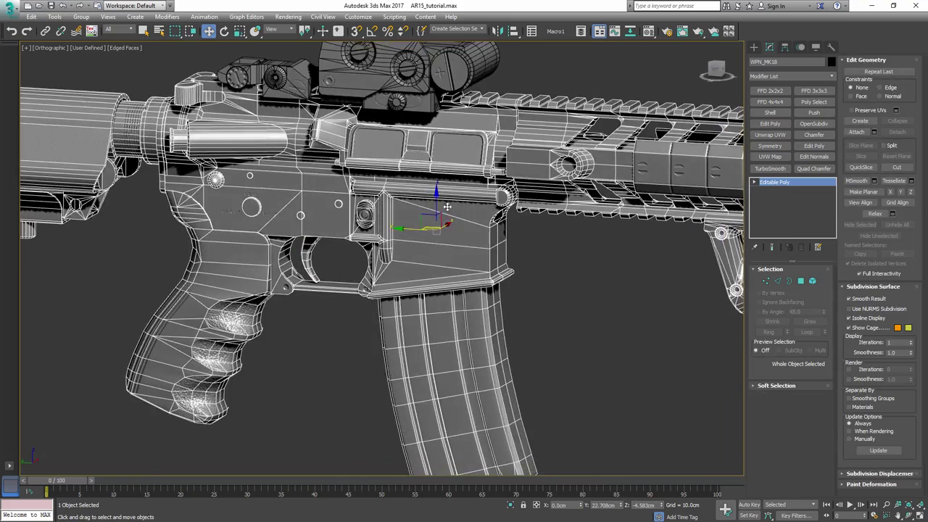
scroll(433, 147, up, 5)
key(5)
click(432, 151)
alt+middle_drag(432, 150, 412, 150)
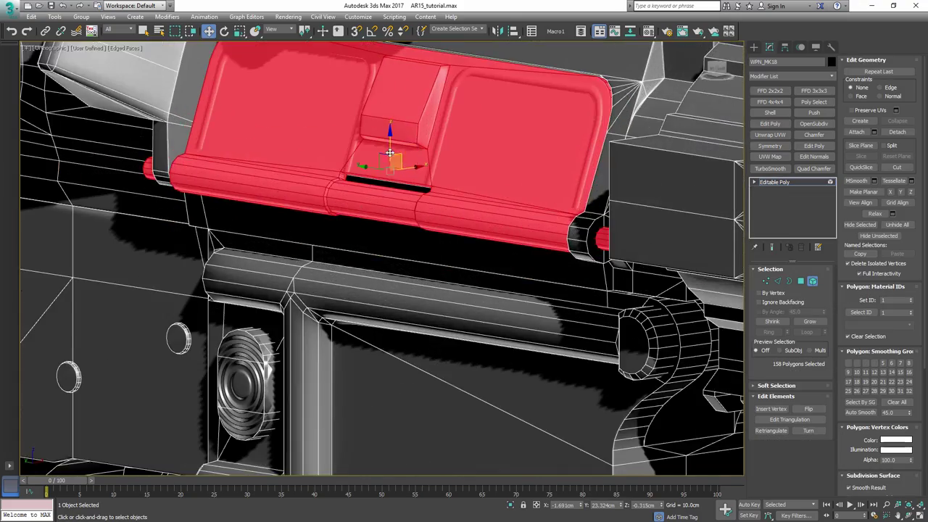
Detach the selected ejection port cover from the rifle body as its own object
mouse_move(389, 153)
alt+middle_down()
mouse_move(510, 147)
mouse_move(401, 156)
alt+middle_up()
scroll(413, 153, down, 4)
scroll(413, 144, down, 4)
scroll(400, 156, up, 4)
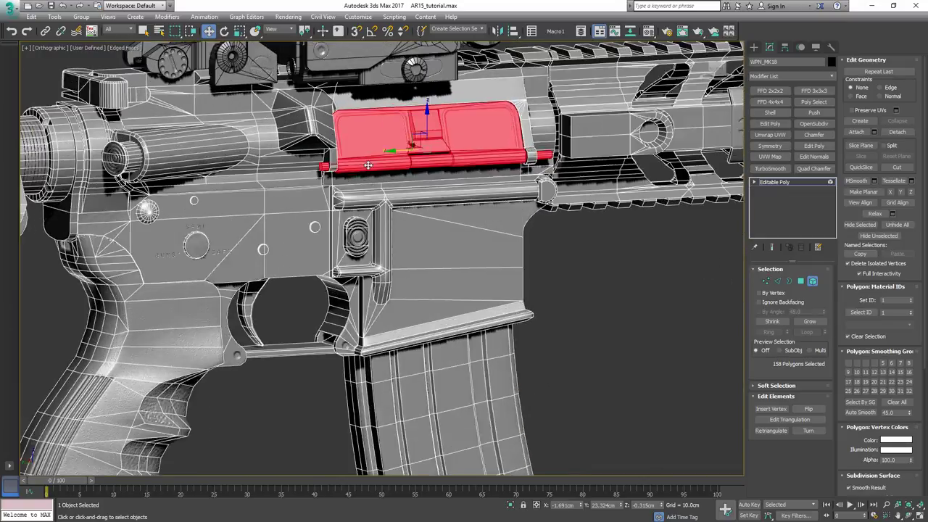
key(alt+d)
key(5)
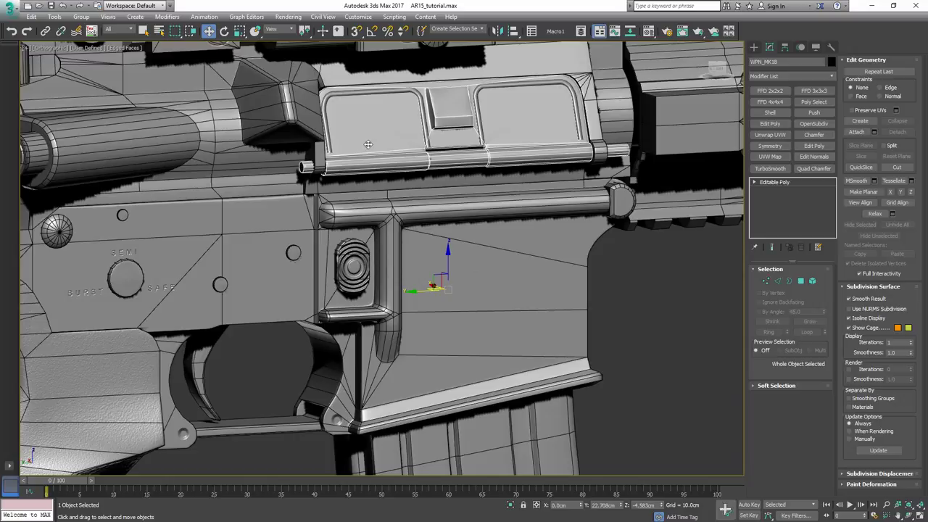
Select the end polygon of the detached cover's hinge pin, check it in wireframe, and rotate the cover open about its hinge
click(410, 157)
key(4)
click(305, 167)
alt+middle_drag(305, 167, 430, 175)
key(F3)
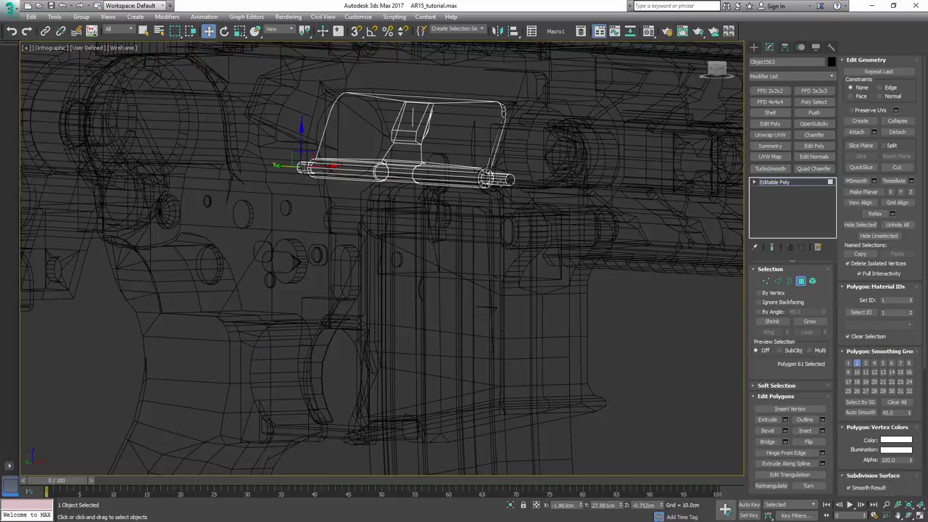
alt+middle_drag(505, 181, 448, 161)
key(F3)
key(4)
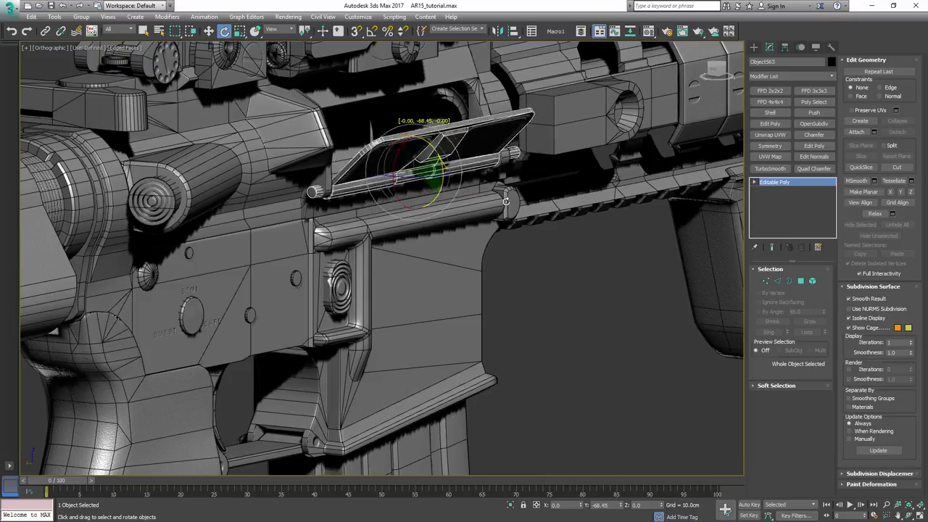
Select the bolt carrier as an element inside the open ejection port and examine it without edges shown
click(376, 131)
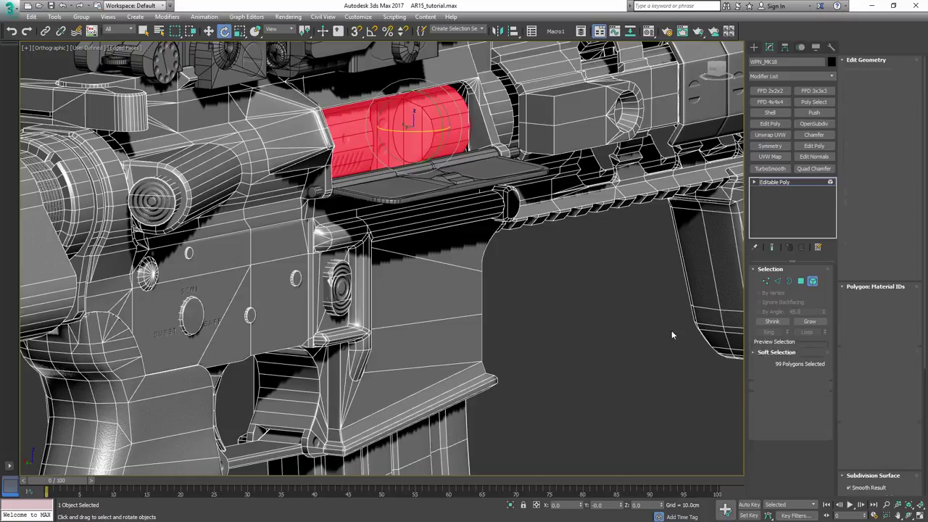
key(5)
mouse_move(455, 234)
middle_down()
mouse_move(508, 278)
mouse_move(480, 269)
mouse_move(454, 223)
middle_up()
key(F4)
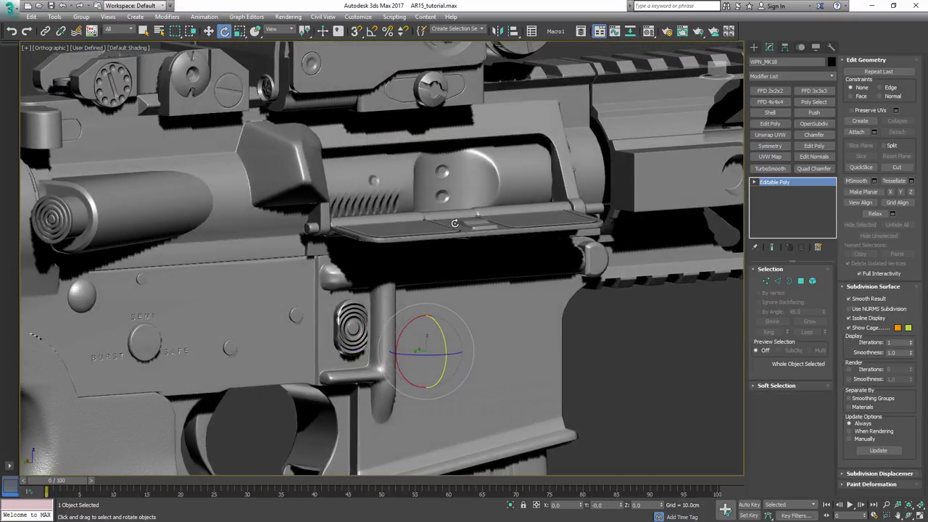
Rotate the ejection port cover back up over the port with edges displayed
key(F4)
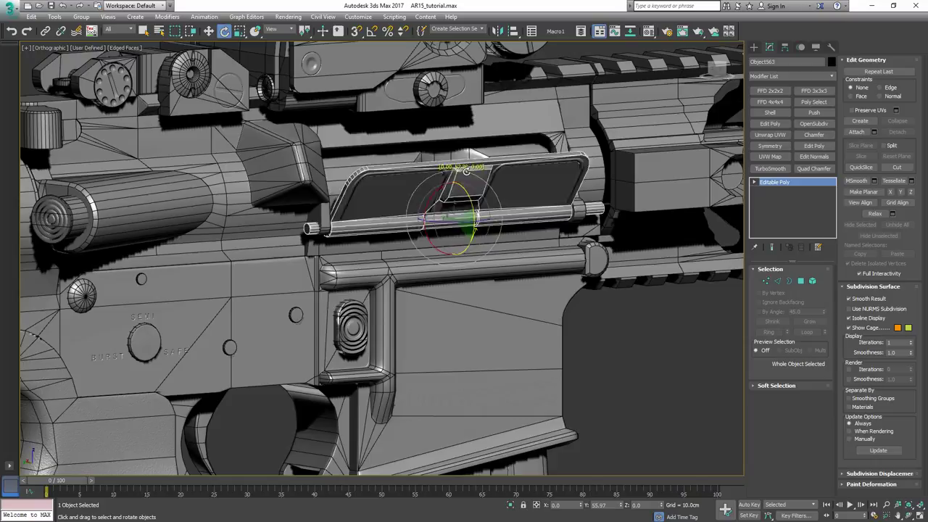
scroll(452, 155, up, 5)
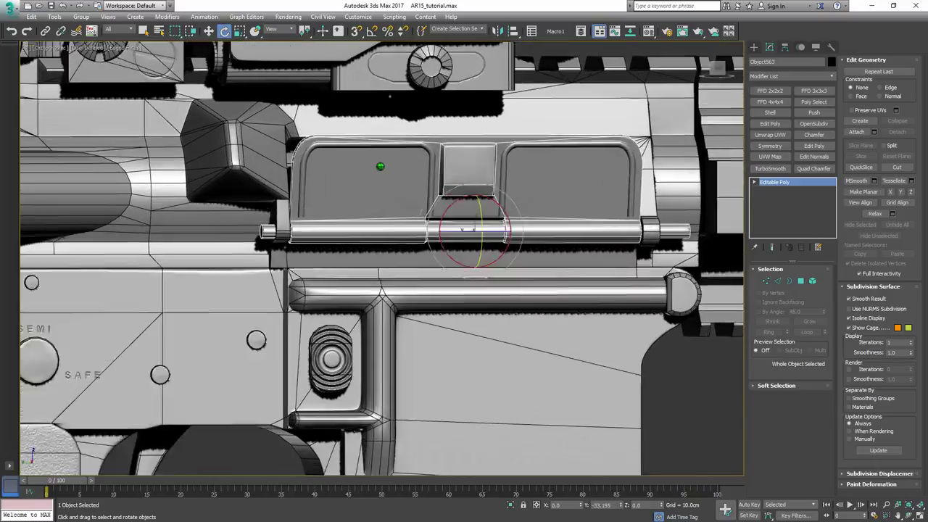
key(F4)
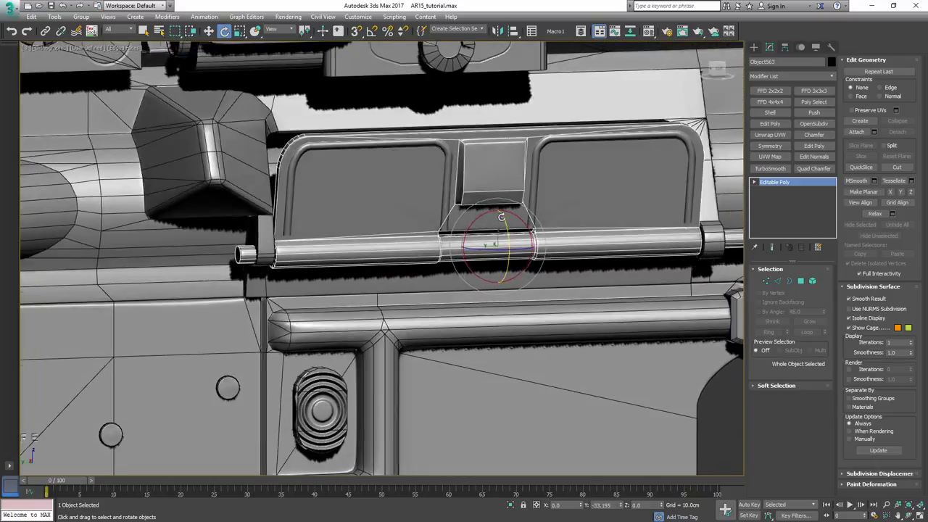
mouse_move(326, 147)
alt+middle_down()
mouse_move(557, 206)
mouse_move(541, 242)
alt+middle_up()
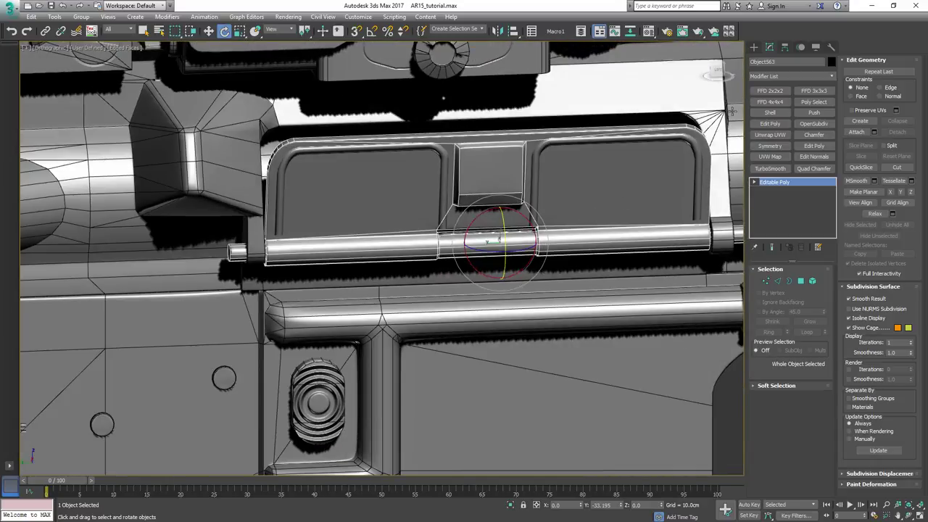
Try bending the ejection port cover outward with the middle control points of an FFD 3x3x3 lattice, and delete the modifier
click(810, 95)
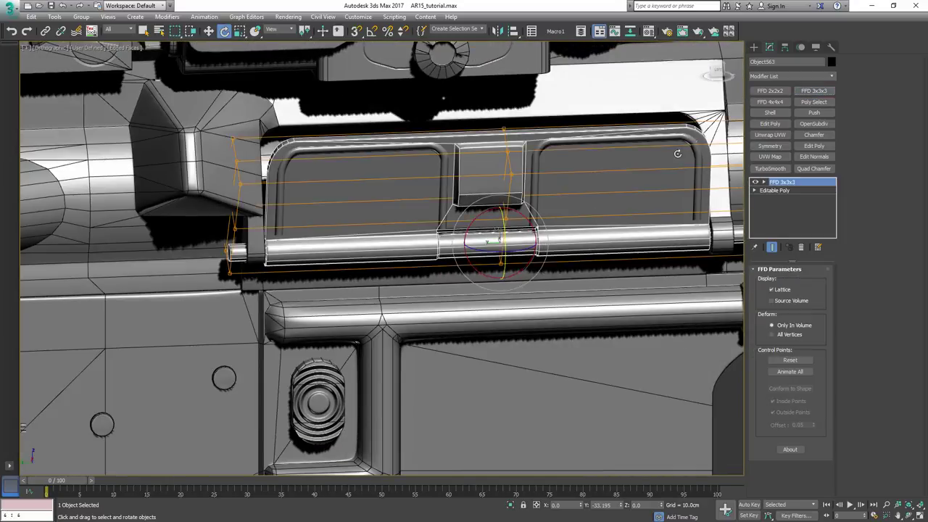
alt+middle_drag(550, 166, 592, 156)
alt+middle_drag(487, 247, 476, 190)
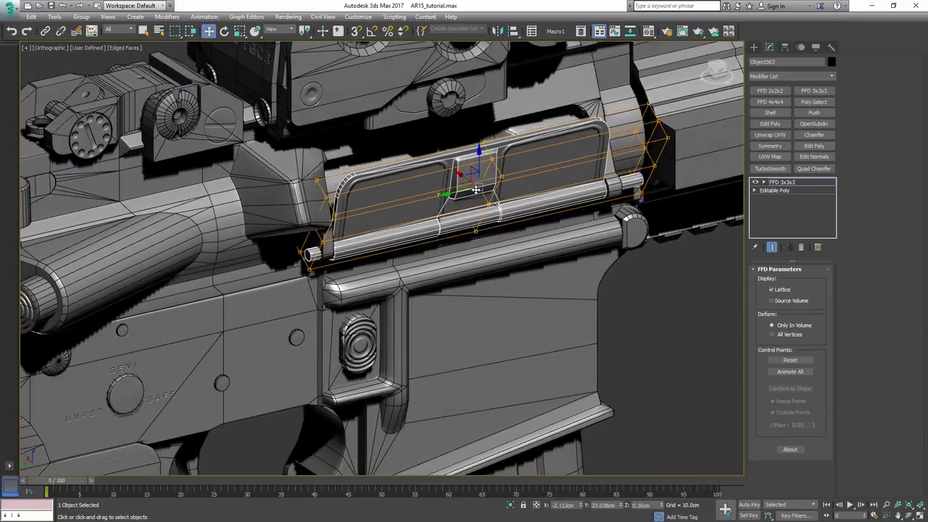
drag(564, 252, 486, 174)
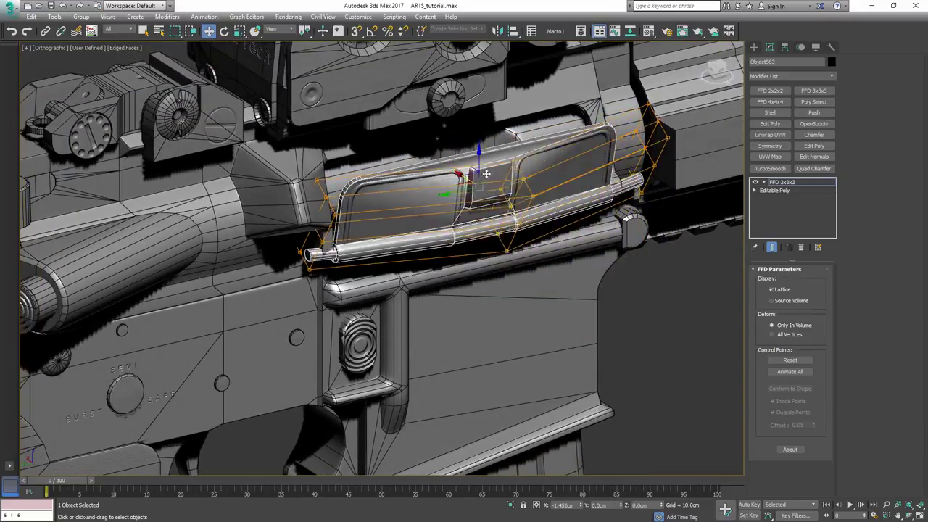
drag(423, 110, 521, 182)
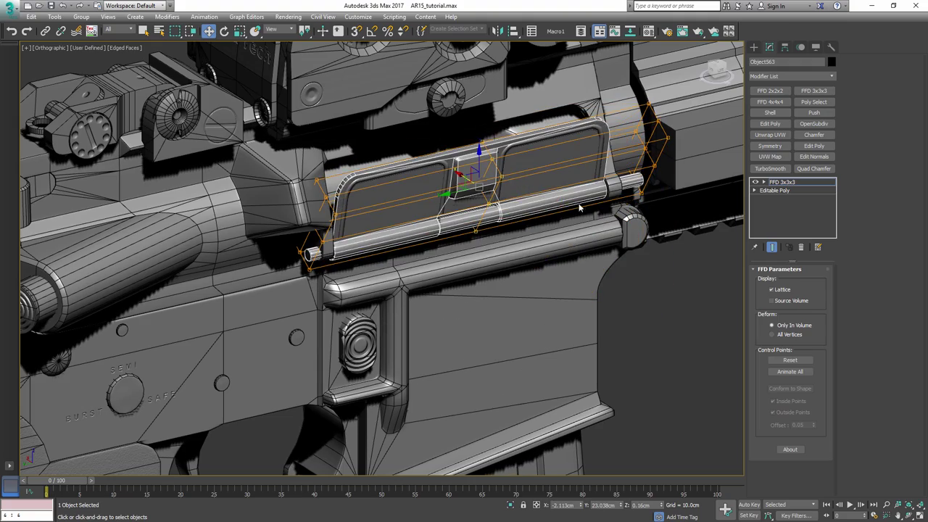
alt+middle_drag(579, 208, 623, 201)
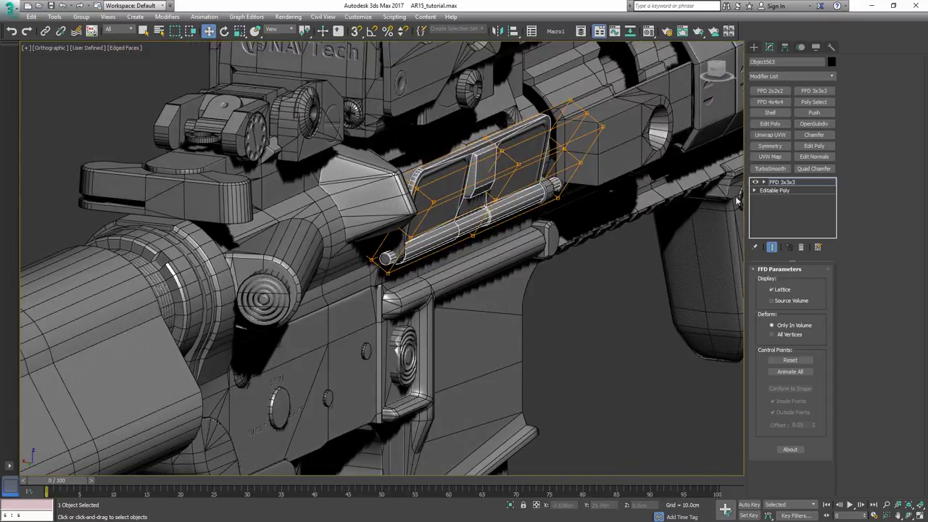
click(800, 247)
alt+middle_drag(631, 232, 564, 233)
key(ctrl+z)
Try sliding the charging handle rearward as a separate element, put it back in place, and deselect it
scroll(563, 231, down, 2)
scroll(563, 231, down, 1)
click(380, 226)
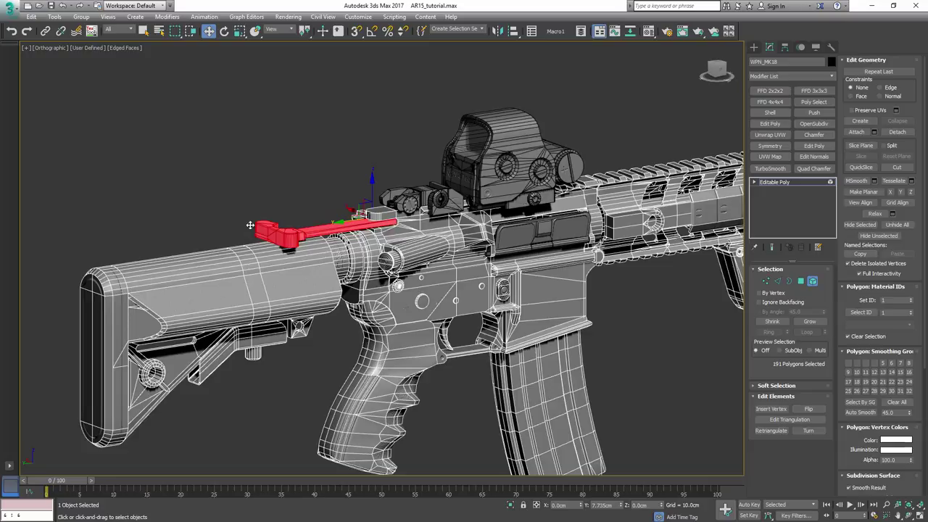
alt+middle_drag(332, 220, 339, 226)
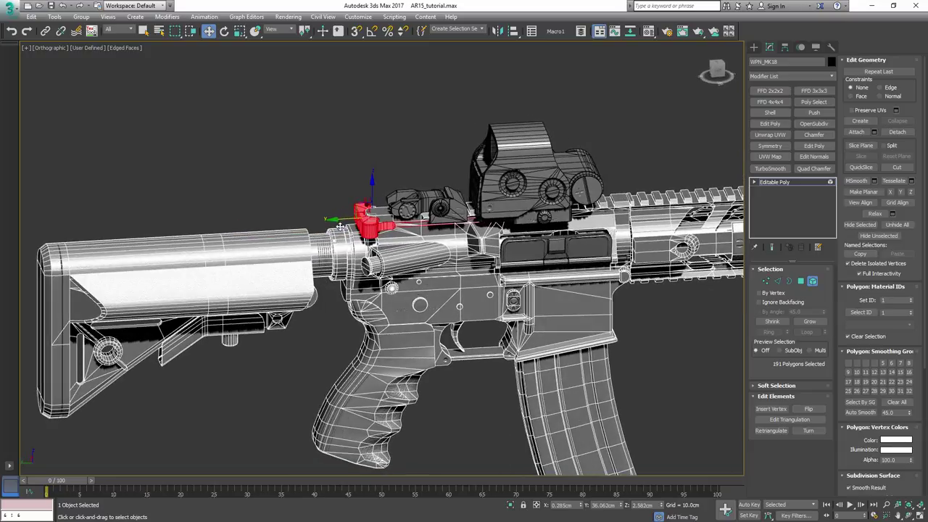
click(326, 171)
Select the holographic sight to show it is a separate object, and deselect it
alt+middle_drag(406, 236, 428, 228)
middle_drag(534, 282, 433, 278)
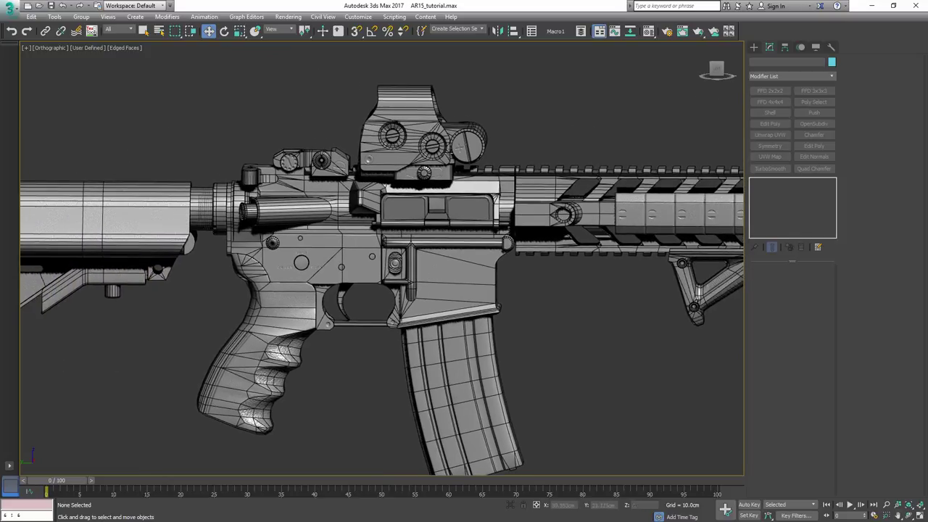
middle_drag(445, 152, 478, 115)
click(491, 130)
scroll(543, 138, up, 2)
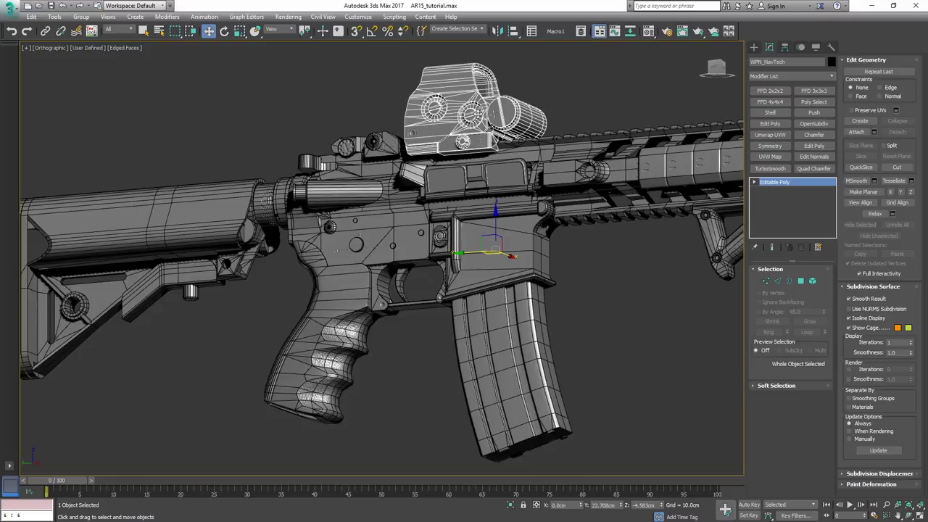
click(578, 103)
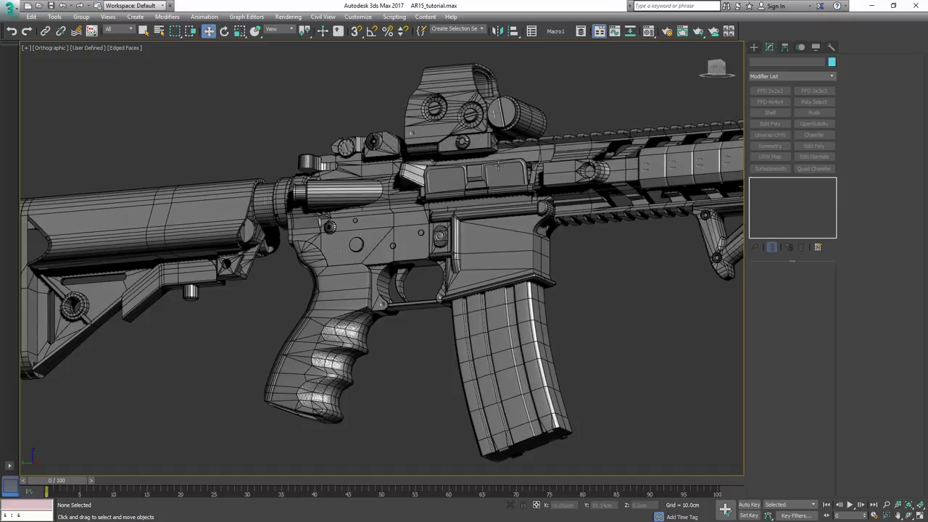
Select the rifle body and review from several angles which parts belong to it, leaving nothing selected
click(522, 224)
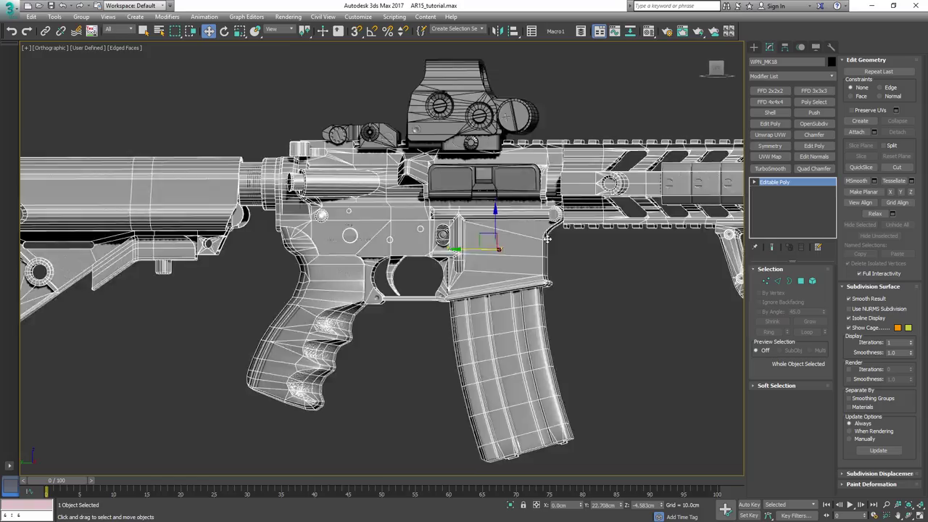
alt+middle_drag(521, 225, 820, 234)
alt+middle_drag(487, 267, 572, 241)
click(620, 274)
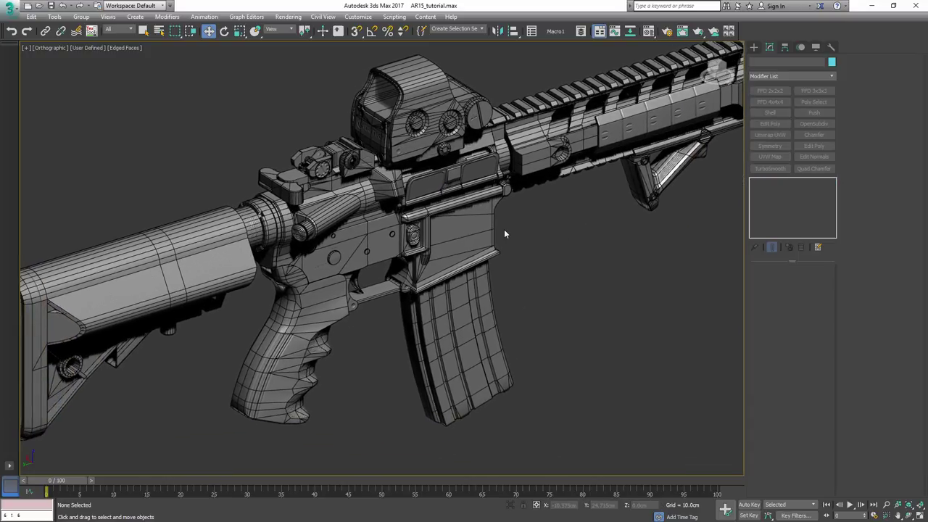
click(326, 184)
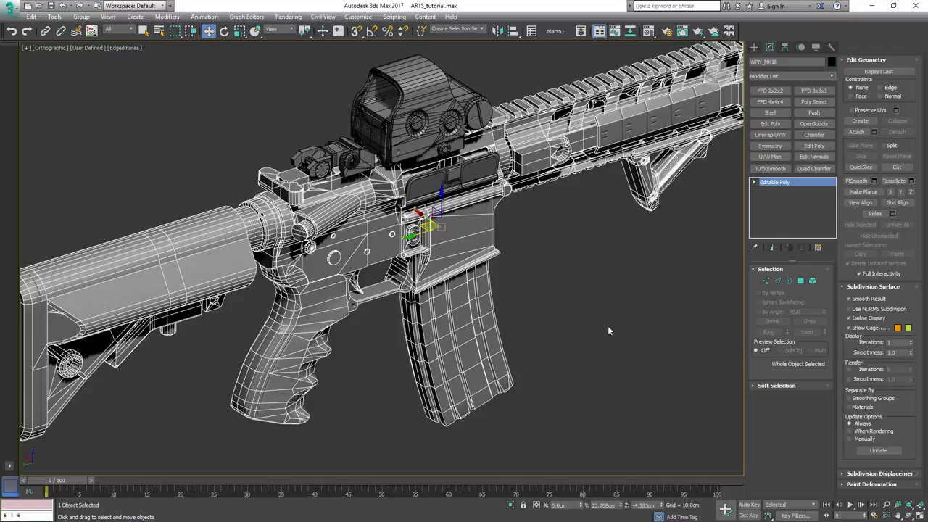
alt+middle_drag(608, 330, 488, 336)
click(579, 298)
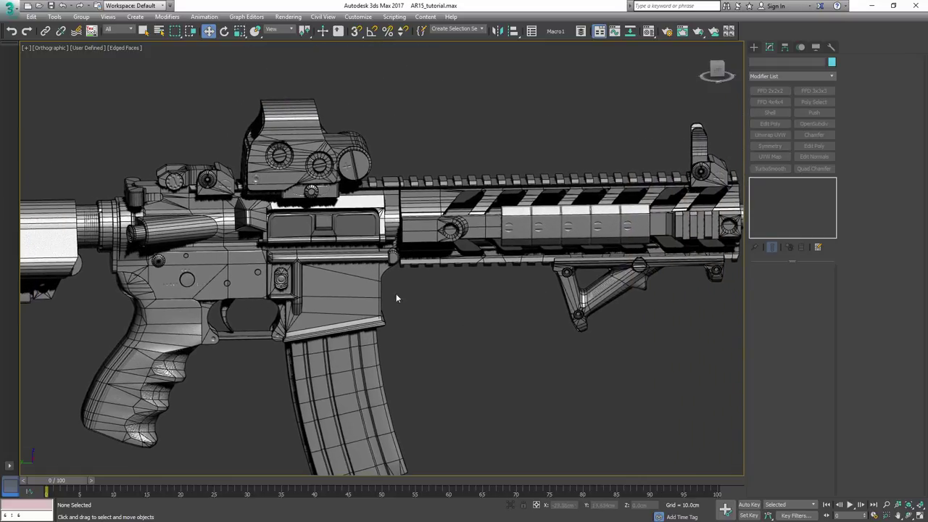
Select the rifle body and examine the shaded magazine well, trigger guard and grip without edges shown
scroll(396, 297, up, 5)
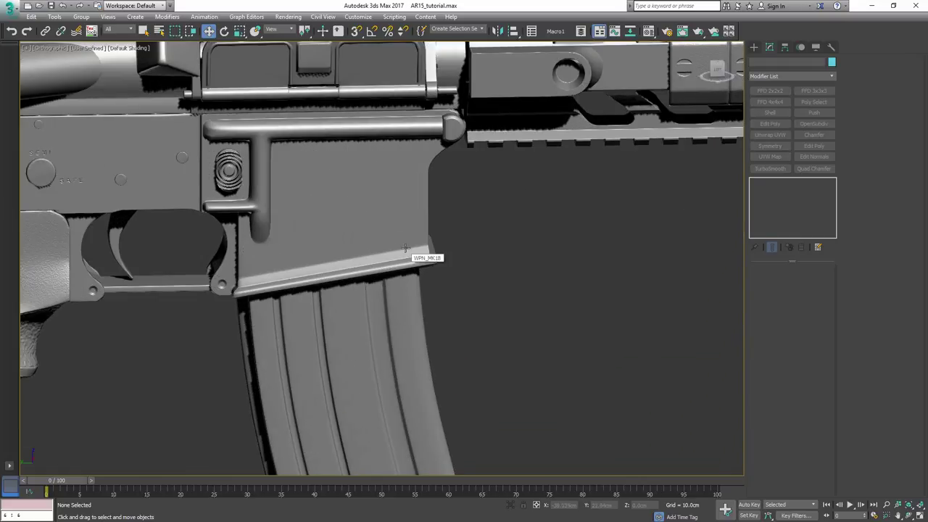
click(405, 248)
alt+middle_drag(402, 222, 432, 242)
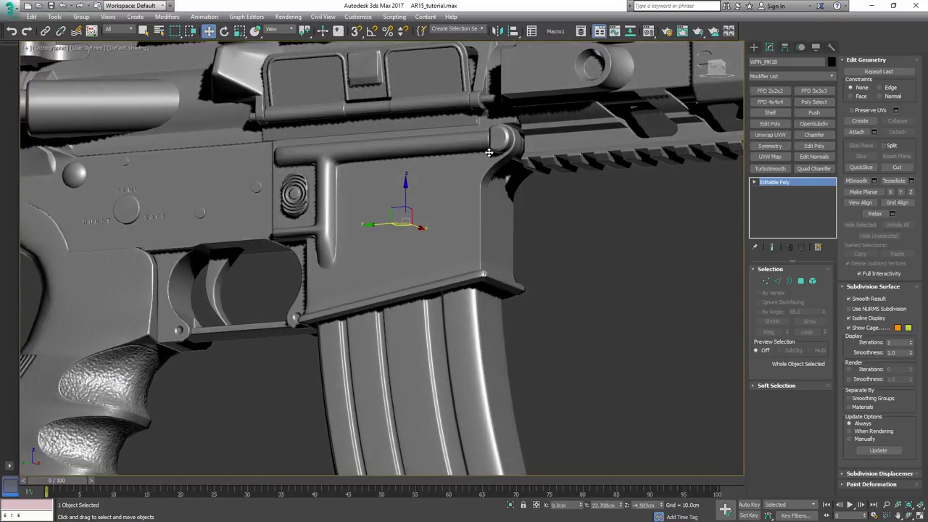
alt+middle_drag(477, 219, 503, 216)
middle_drag(311, 266, 379, 203)
alt+middle_drag(369, 245, 503, 263)
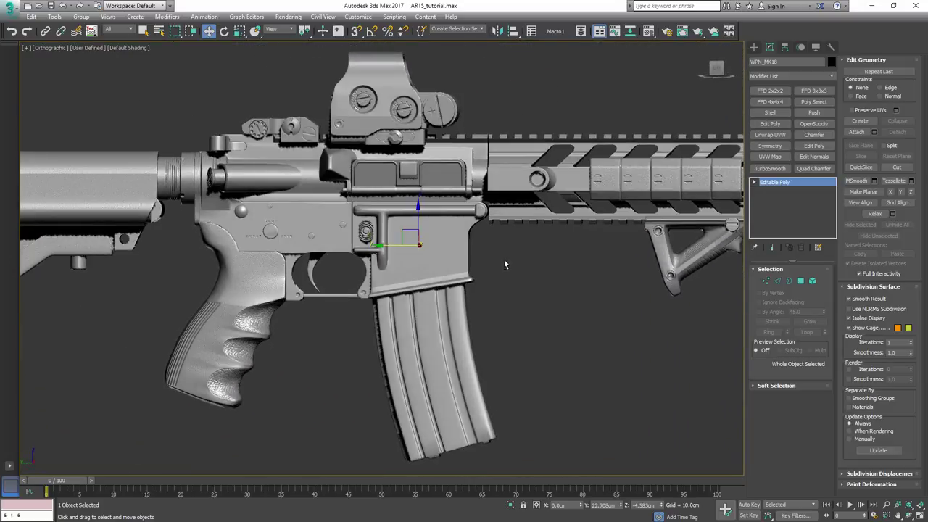
Show the edges again and select the suppressor to inspect it as a separate object from both sides
middle_drag(580, 244, 313, 263)
middle_drag(550, 239, 281, 232)
key(F4)
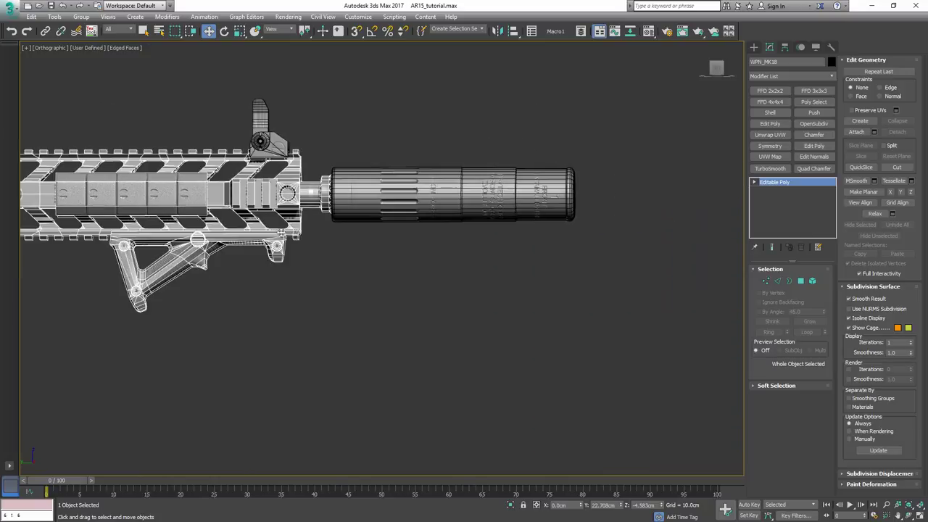
middle_drag(348, 220, 401, 273)
scroll(401, 273, up, 2)
click(408, 230)
alt+middle_drag(408, 231, 227, 243)
alt+middle_drag(371, 248, 351, 234)
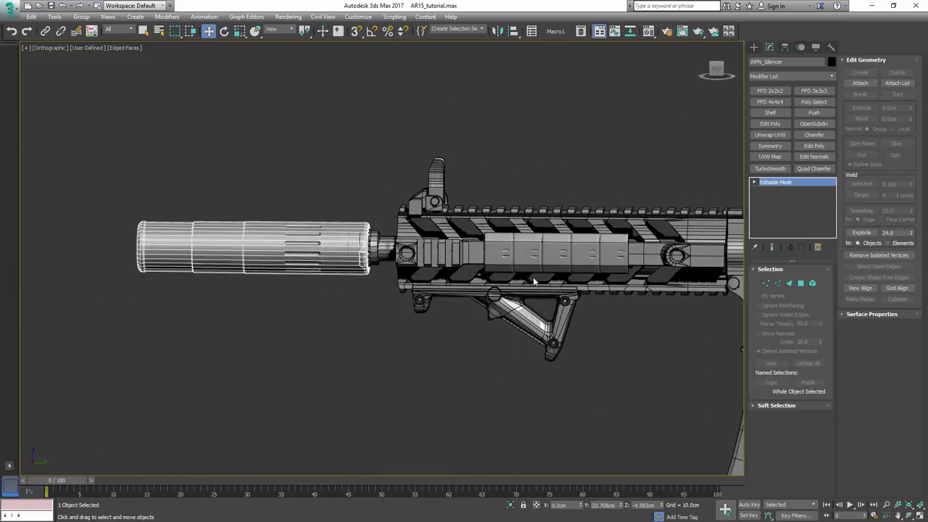
Deselect the suppressor and examine the opposite side of the rifle around the sight and receiver
scroll(373, 236, down, 3)
middle_drag(629, 275, 327, 278)
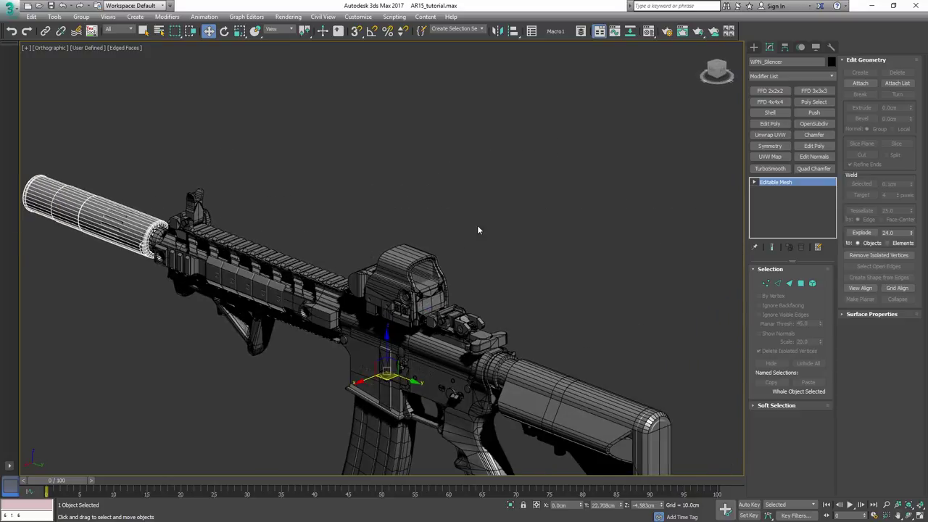
click(477, 225)
middle_drag(433, 261, 478, 166)
scroll(475, 174, up, 3)
alt+middle_drag(460, 218, 472, 233)
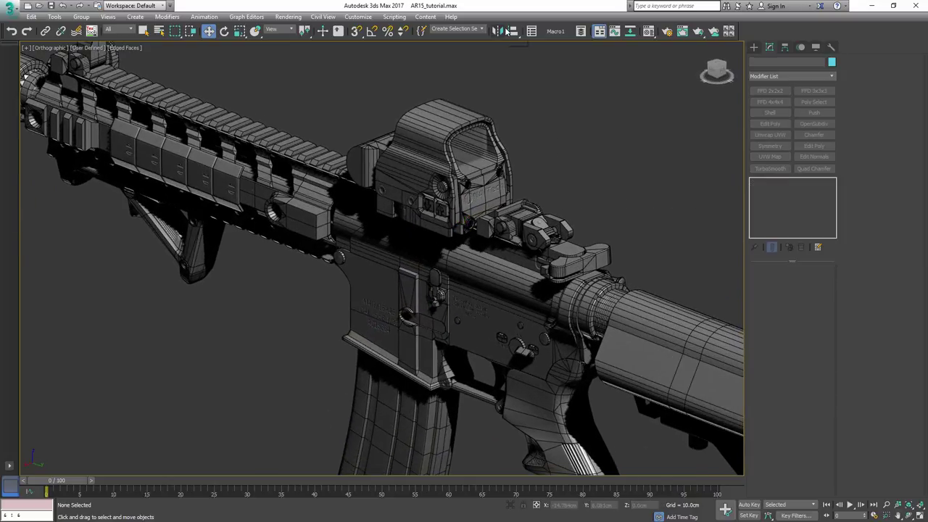
Hide the AR15 Lowpoly layer and show the AR15 Highpoly layer in the Layer Explorer
click(580, 32)
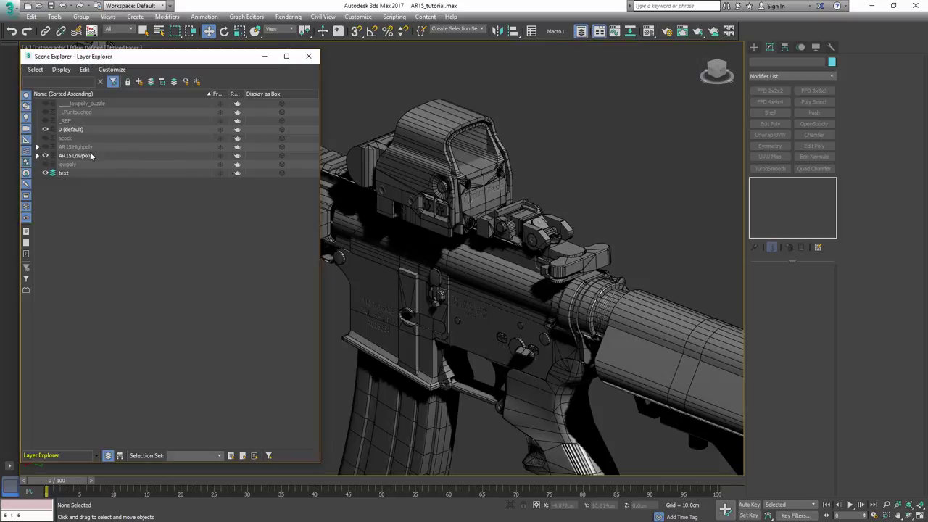
click(44, 155)
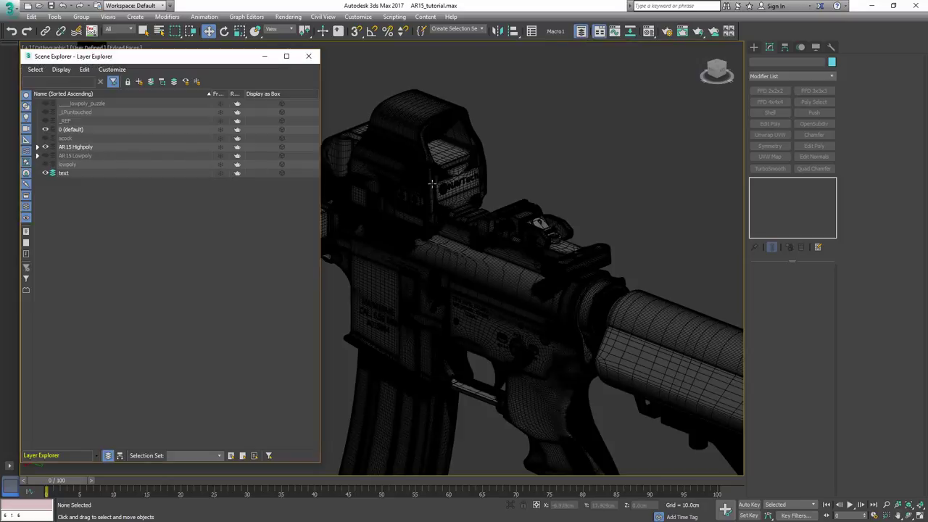
middle_drag(437, 183, 707, 217)
Select a high-poly part and examine the dense wireframe around the magazine well and magazine
key(F4)
click(560, 243)
key(F4)
middle_drag(652, 275, 600, 163)
scroll(605, 226, up, 5)
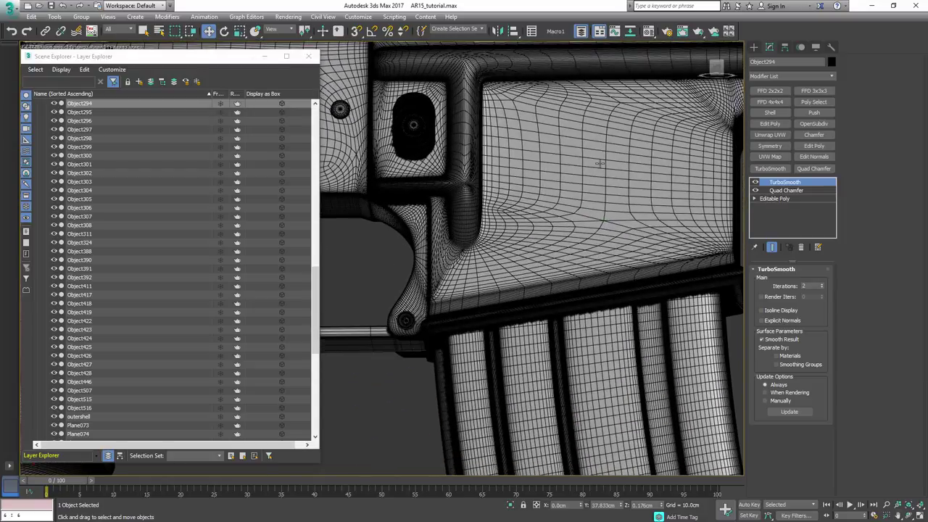
Select the high-poly receiver part around the magazine well and compare its surface with and without edges shown
middle_drag(697, 192, 593, 195)
click(630, 217)
key(F4)
key(F4)
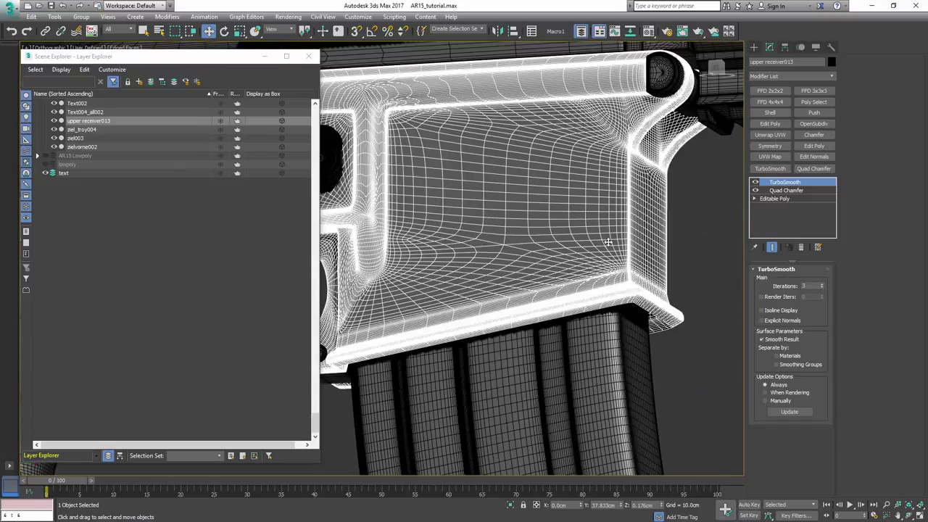
Examine the dense high-poly wireframe around the magazine well, close the Layer Explorer, and inspect the receiver around the trigger guard
alt+middle_drag(608, 242, 613, 228)
alt+middle_drag(566, 207, 661, 158)
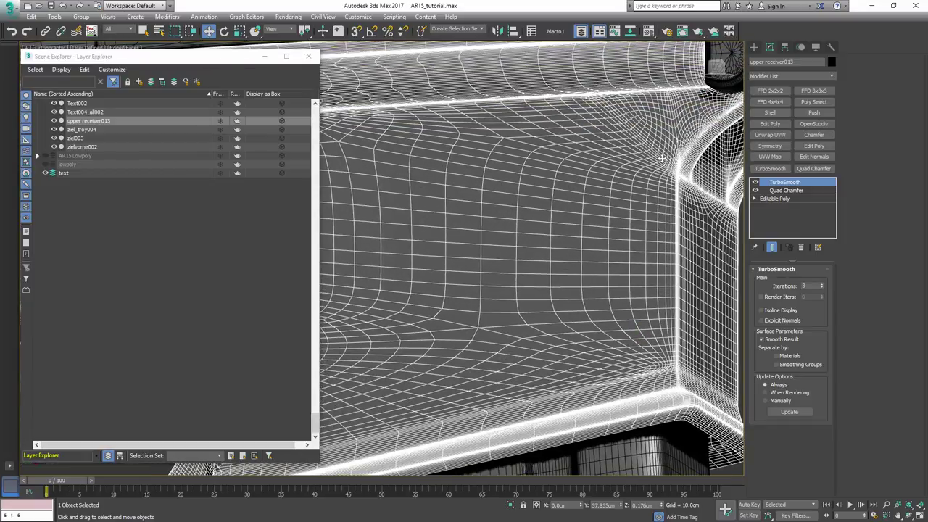
scroll(561, 209, down, 6)
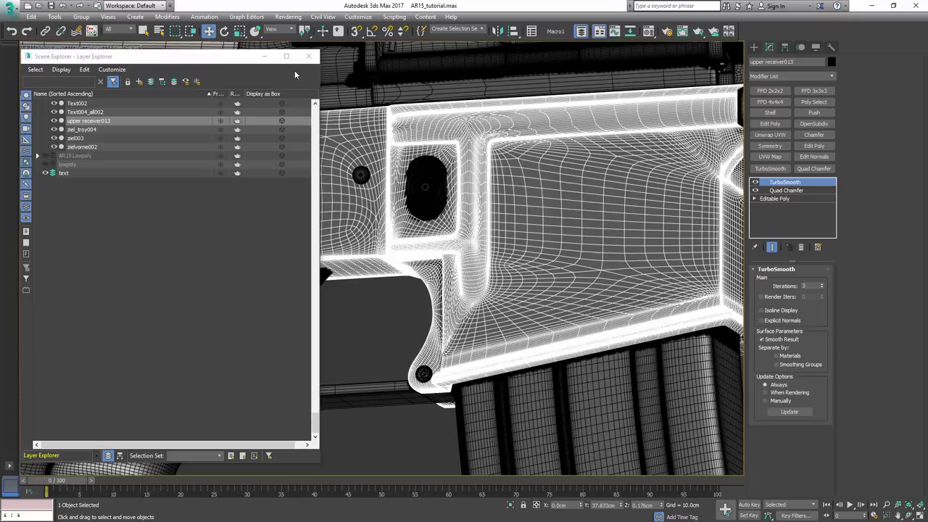
click(311, 58)
middle_drag(312, 168, 430, 186)
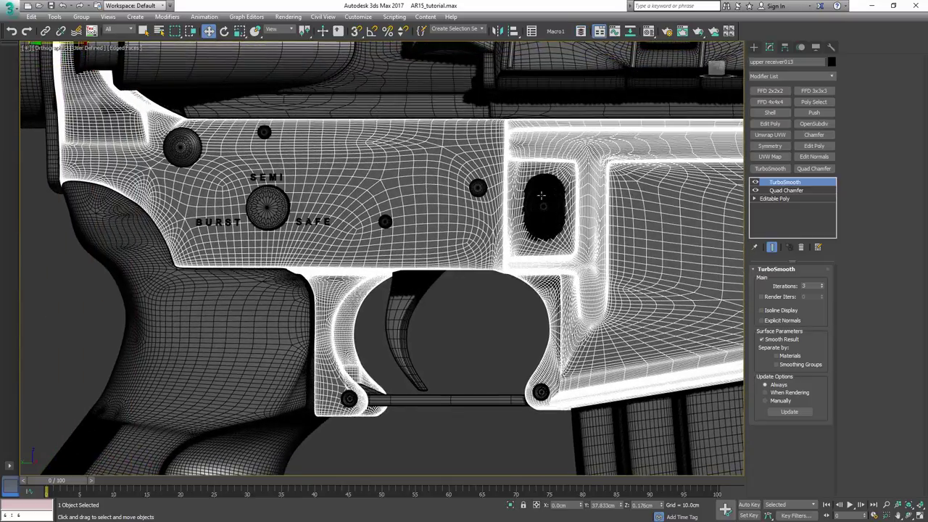
alt+middle_drag(541, 195, 571, 186)
Turn off TurboSmooth on the high-poly receiver to inspect the underlying mesh, and turn it back on
click(755, 184)
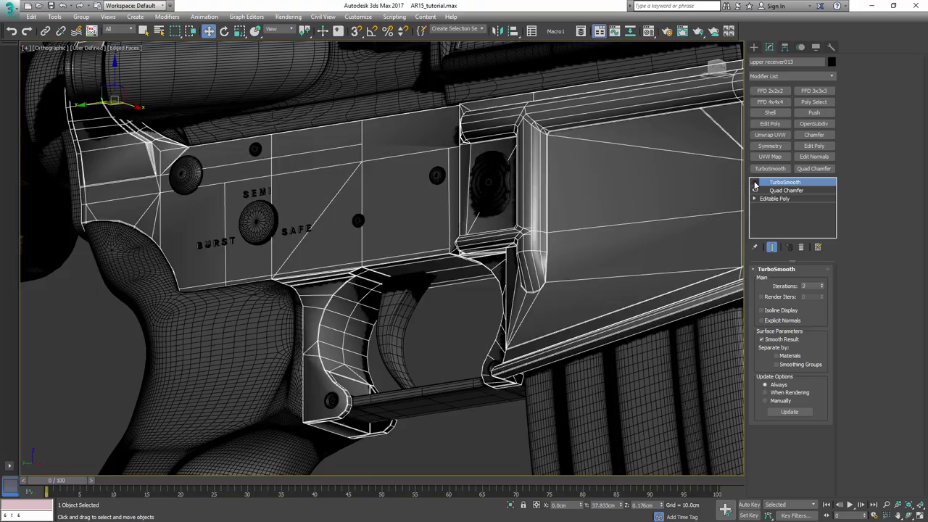
middle_drag(673, 208, 574, 193)
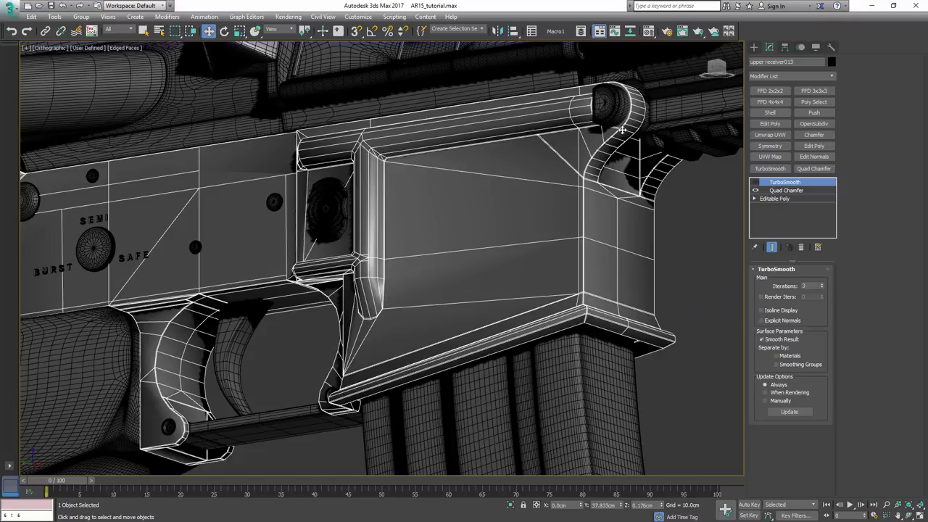
click(755, 182)
Examine the smooth-shaded high-poly receiver, pistol grip and magazine without edges
mouse_move(652, 195)
alt+middle_down()
mouse_move(475, 196)
mouse_move(551, 156)
mouse_move(716, 150)
mouse_move(769, 157)
mouse_move(792, 180)
alt+middle_up()
mouse_move(421, 244)
middle_down()
mouse_move(462, 218)
mouse_move(433, 234)
middle_up()
scroll(462, 217, down, 3)
middle_drag(522, 259, 412, 243)
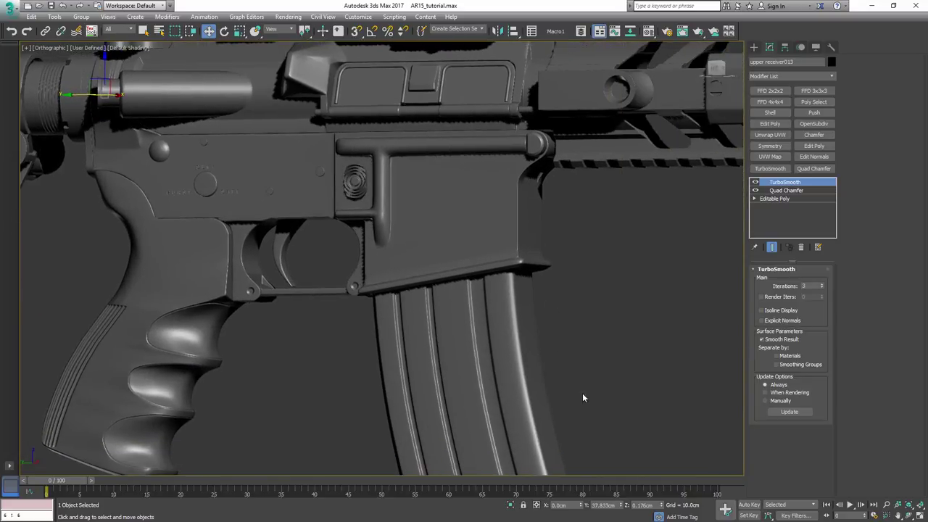
middle_drag(582, 397, 600, 440)
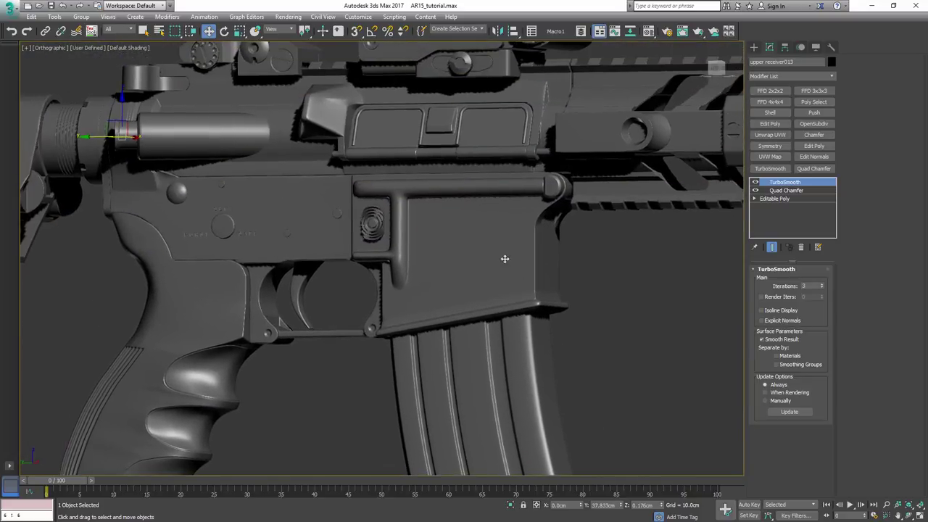
alt+middle_drag(504, 259, 534, 250)
Examine the high-poly handguard, its side rail covers and the angled foregrip
middle_drag(350, 234, 431, 191)
middle_drag(456, 145, 378, 212)
scroll(398, 208, down, 1)
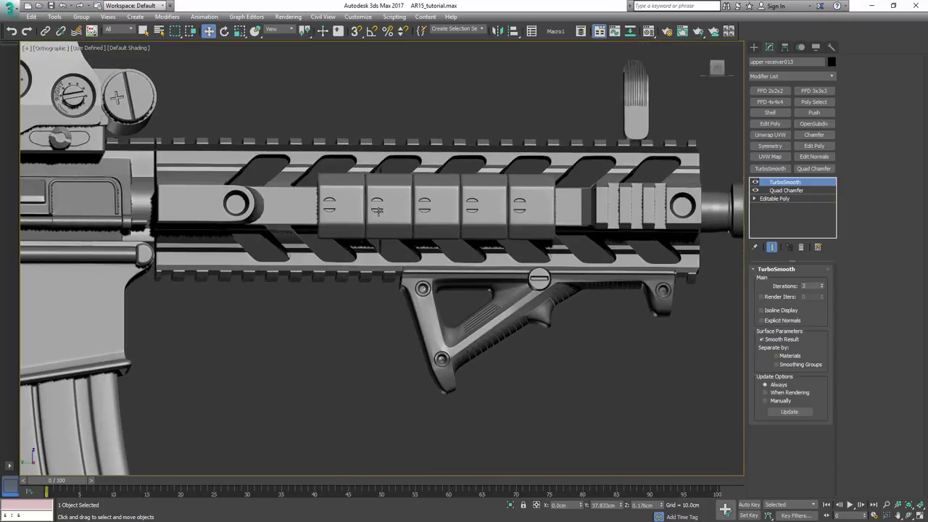
scroll(530, 311, up, 3)
middle_drag(528, 302, 542, 236)
scroll(542, 236, down, 4)
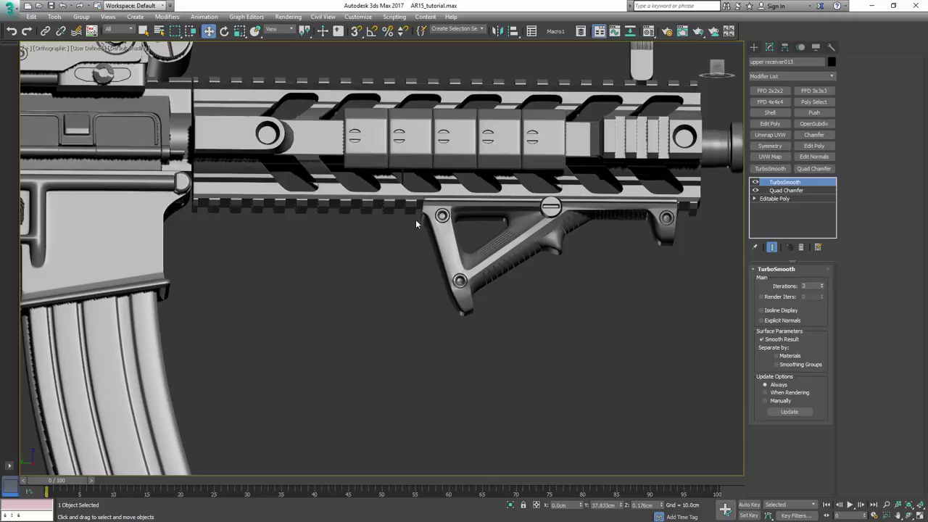
Inspect the high-poly receiver and sights again, and deselect the receiver part
middle_drag(284, 211, 635, 239)
scroll(559, 230, down, 1)
alt+middle_drag(559, 230, 553, 251)
mouse_move(362, 227)
middle_down()
mouse_move(529, 226)
mouse_move(542, 236)
mouse_move(450, 222)
mouse_move(284, 244)
middle_up()
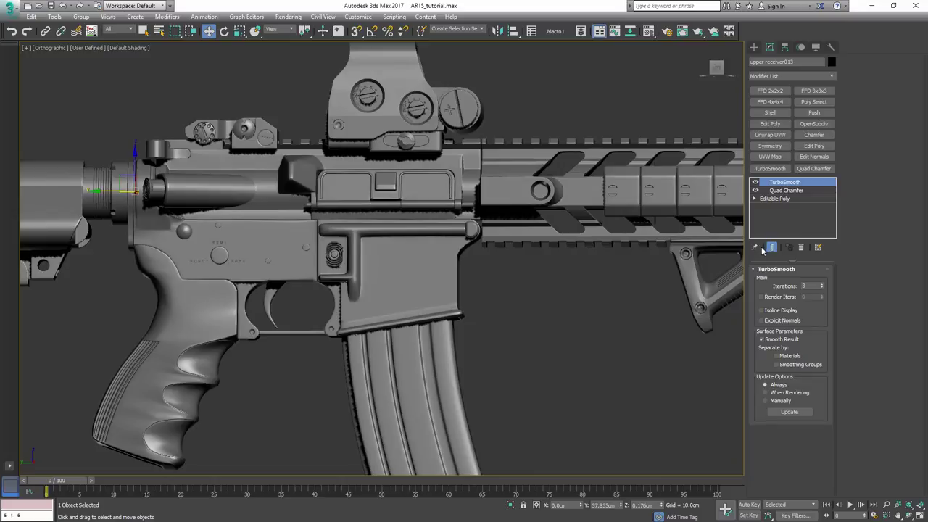
mouse_move(564, 271)
alt+middle_down()
mouse_move(552, 251)
mouse_move(592, 278)
mouse_move(674, 288)
mouse_move(600, 185)
mouse_move(683, 211)
mouse_move(714, 195)
mouse_move(727, 200)
mouse_move(607, 215)
alt+middle_up()
key(F4)
click(586, 300)
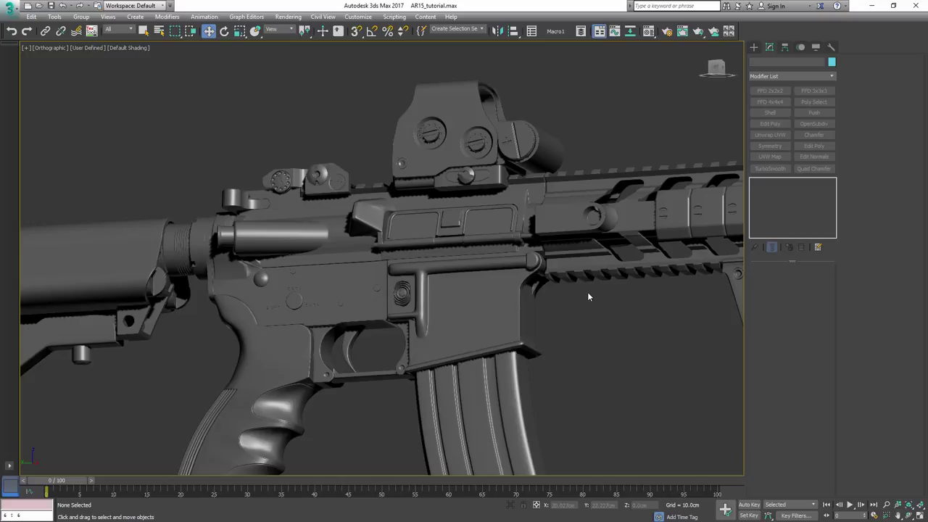
alt+middle_drag(580, 276, 393, 241)
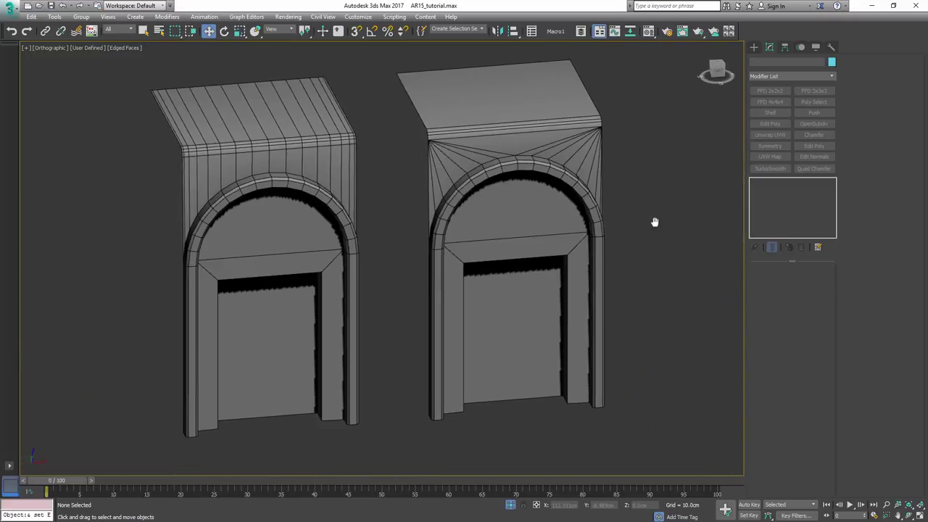
Select the arch whose edges run in parallel across the roof and examine its topology
middle_drag(655, 217, 681, 222)
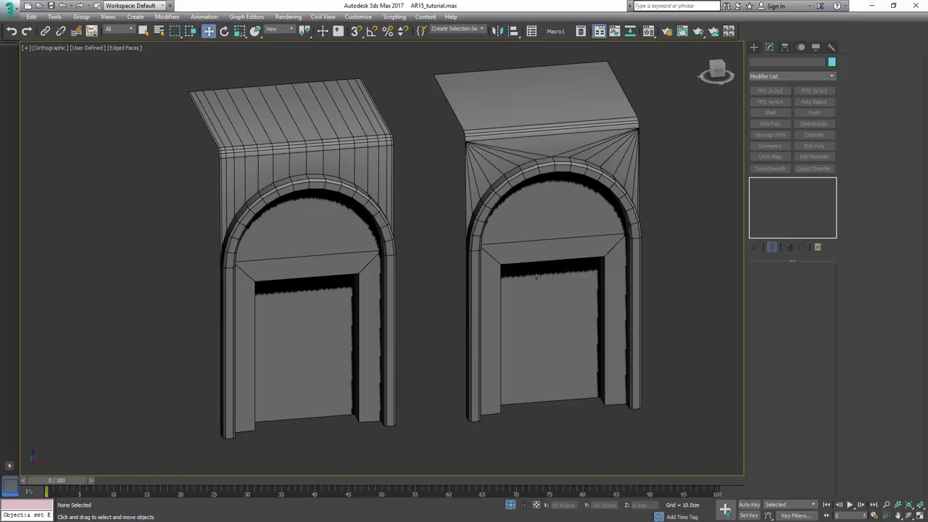
click(386, 266)
alt+middle_drag(382, 253, 377, 242)
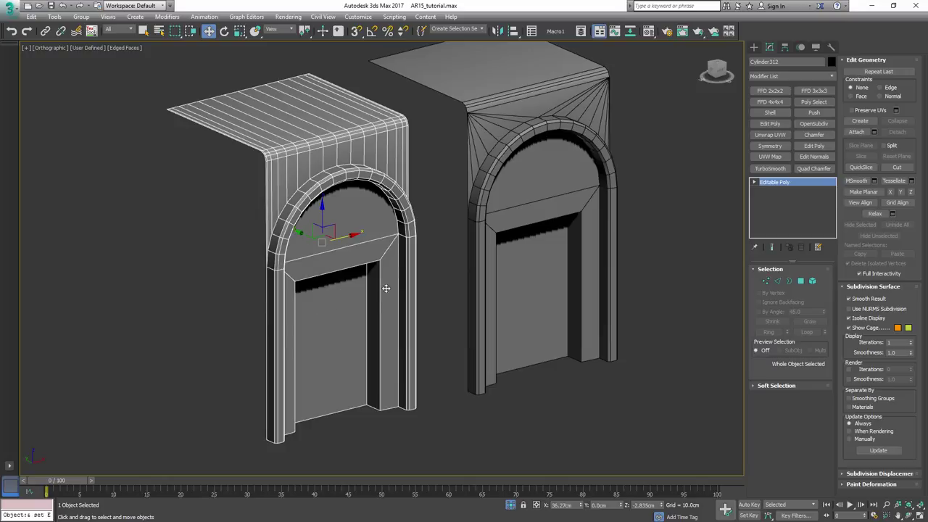
alt+middle_drag(335, 238, 397, 232)
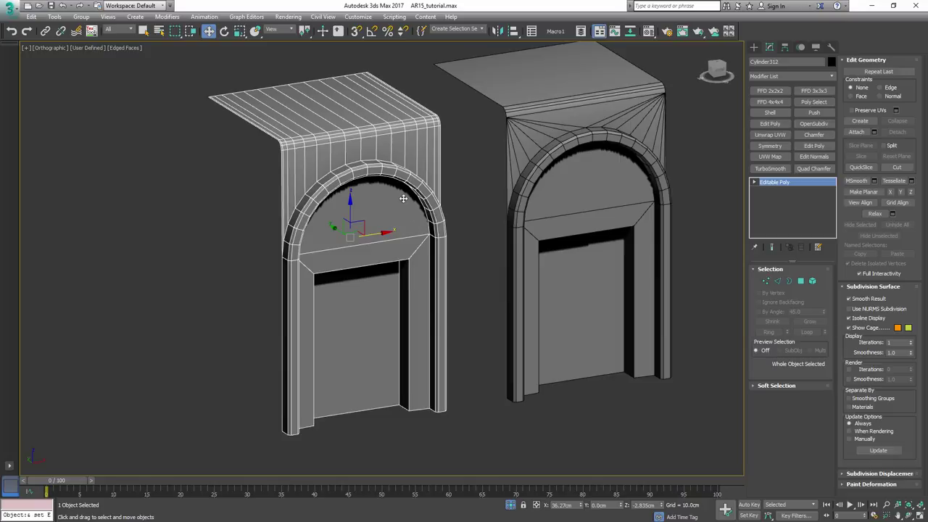
alt+middle_drag(403, 198, 387, 180)
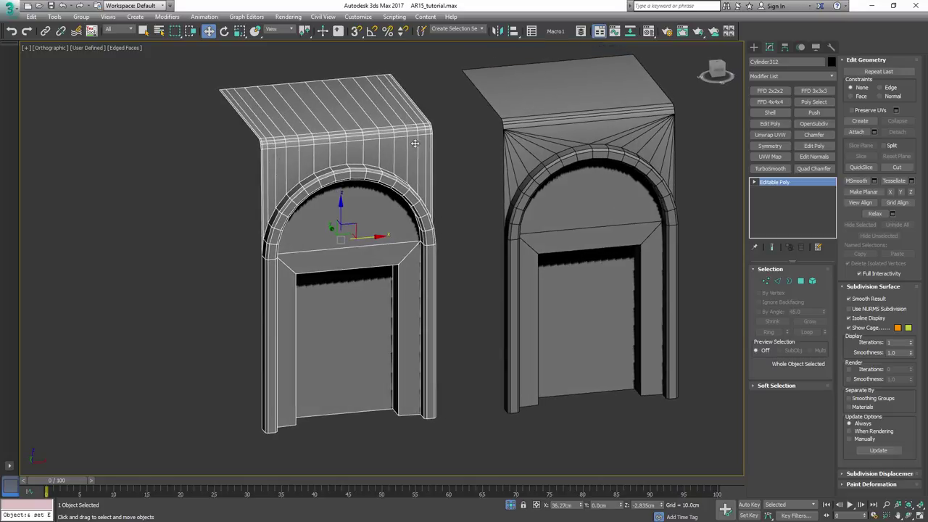
alt+middle_drag(334, 184, 360, 174)
Select the arch whose edges fan into the corners and compare its surface with and without edges shown
click(544, 150)
click(544, 150)
alt+middle_drag(543, 150, 545, 178)
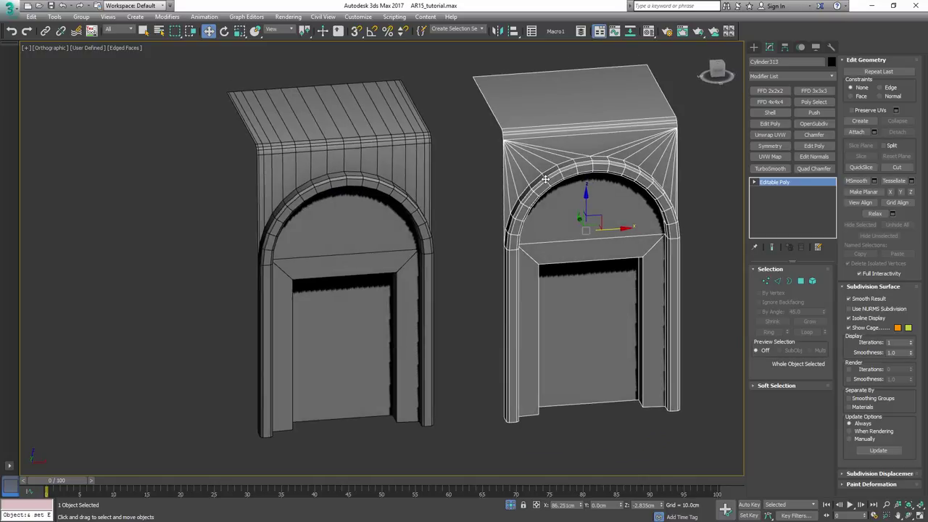
scroll(553, 191, up, 2)
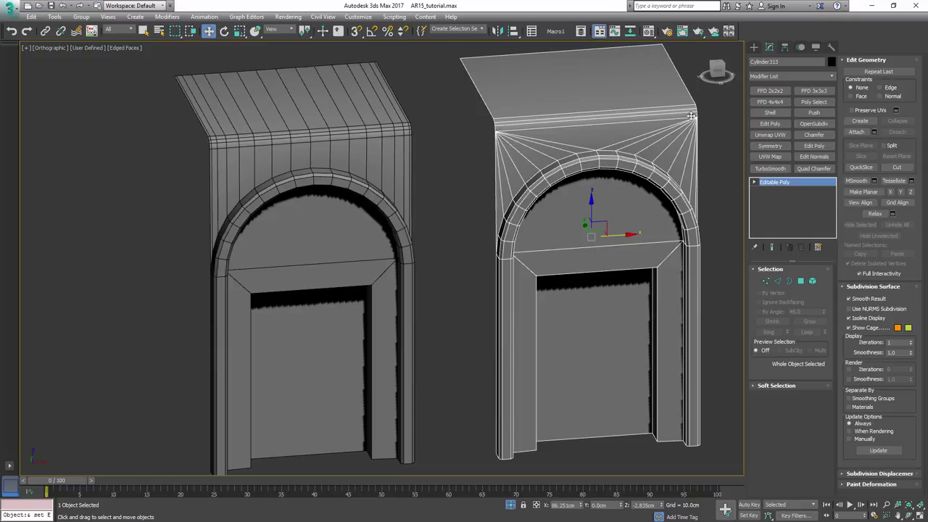
alt+middle_drag(676, 138, 667, 145)
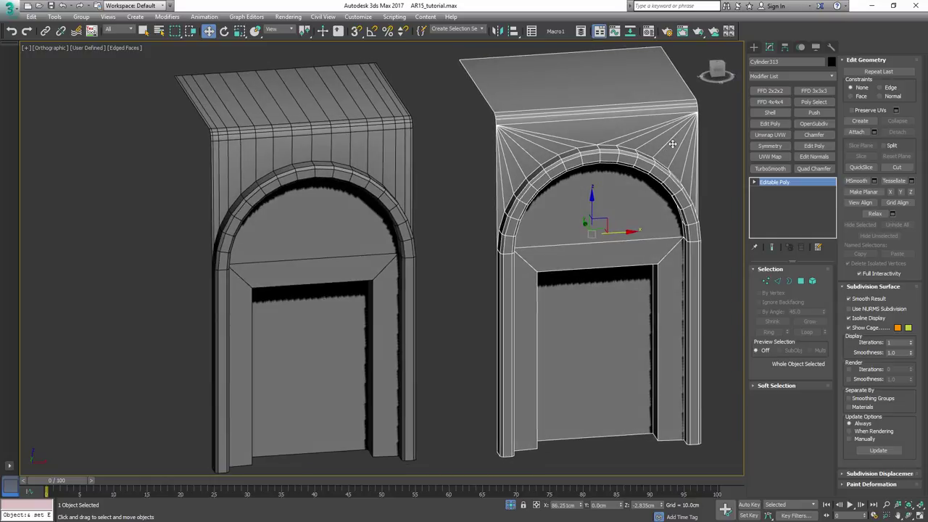
mouse_move(583, 189)
alt+middle_down()
mouse_move(477, 187)
mouse_move(557, 194)
mouse_move(476, 193)
mouse_move(480, 203)
mouse_move(514, 182)
mouse_move(448, 197)
mouse_move(398, 192)
mouse_move(515, 182)
mouse_move(516, 194)
mouse_move(482, 202)
alt+middle_up()
key(F4)
key(F4)
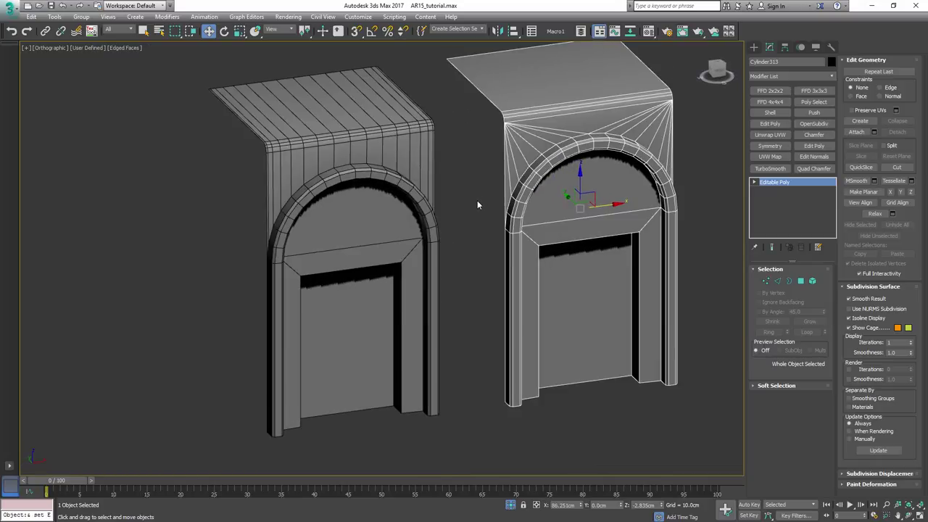
Show the viewport statistics and compare the polygon counts of the two arches by selecting each in turn
key(7)
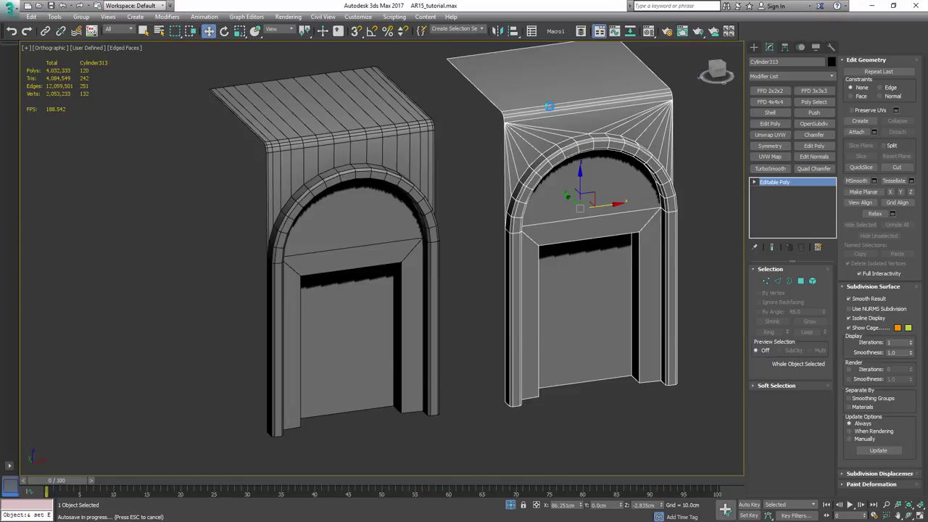
middle_drag(525, 121, 526, 142)
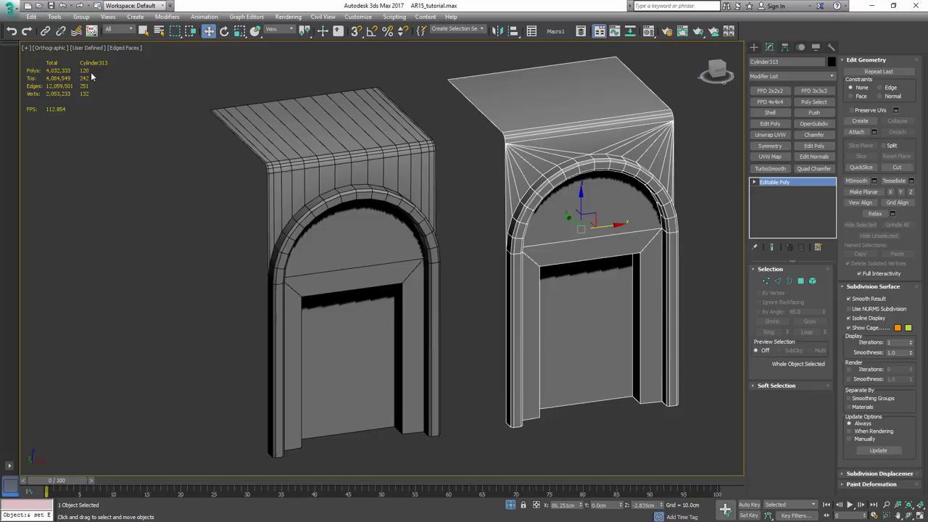
click(308, 134)
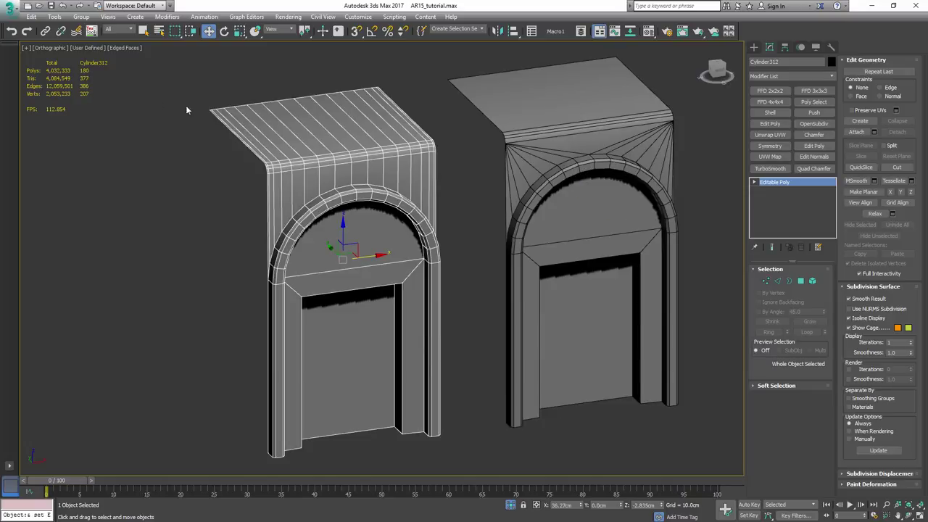
click(519, 137)
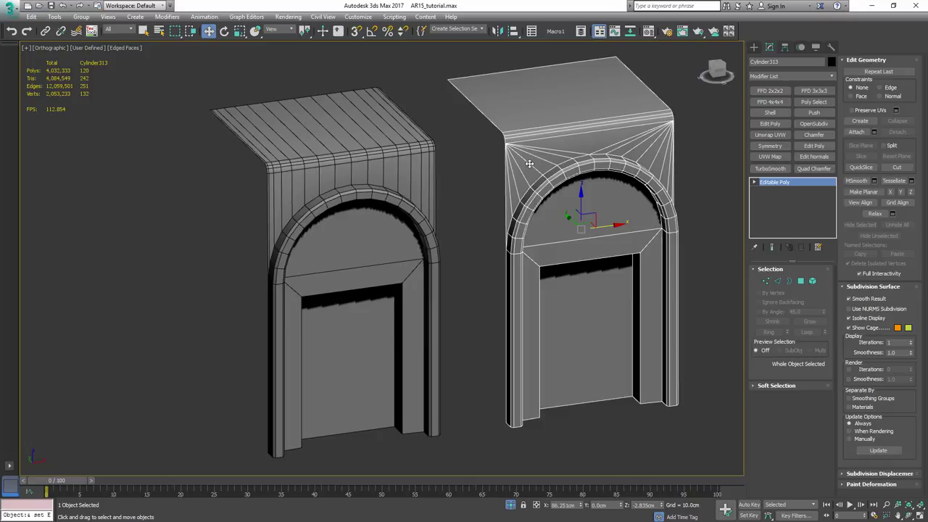
mouse_move(488, 172)
alt+middle_down()
mouse_move(472, 182)
mouse_move(490, 171)
mouse_move(486, 184)
mouse_move(481, 176)
alt+middle_up()
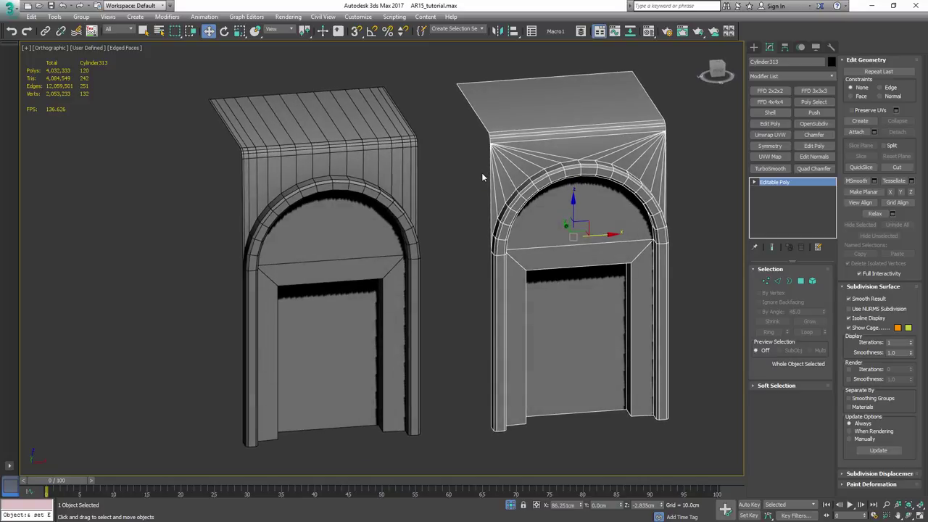
Select both arches together and examine their meshes from the side and up close around the curved frame
alt+middle_drag(469, 162, 614, 162)
scroll(634, 179, down, 1)
scroll(619, 191, down, 2)
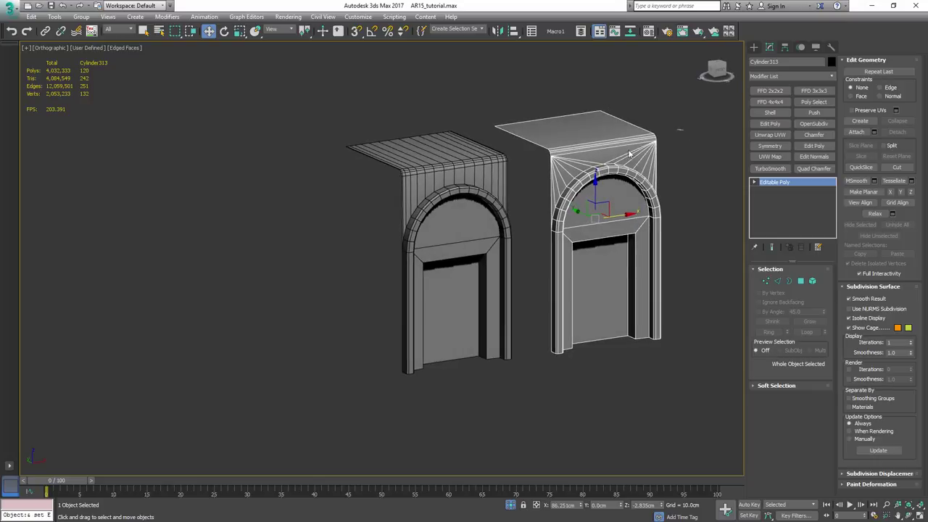
ctrl+click(473, 227)
alt+middle_drag(604, 151, 340, 127)
scroll(542, 187, up, 6)
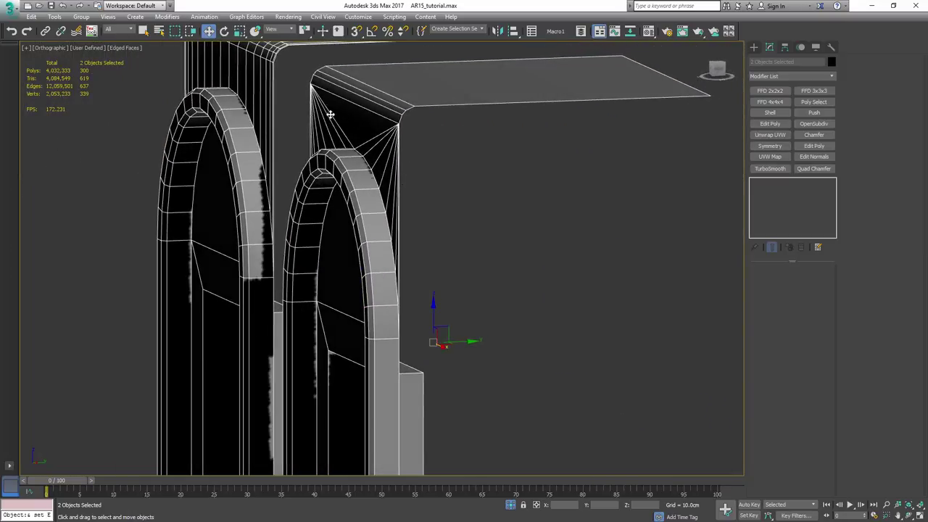
alt+middle_drag(396, 176, 505, 137)
scroll(386, 154, up, 2)
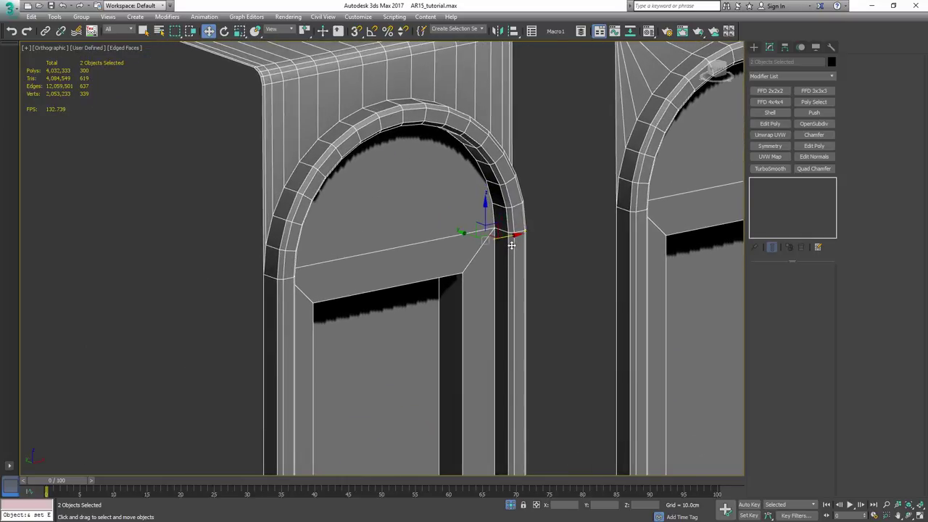
mouse_move(500, 221)
alt+middle_down()
mouse_move(503, 205)
mouse_move(519, 205)
mouse_move(456, 209)
mouse_move(466, 191)
mouse_move(501, 213)
alt+middle_up()
scroll(457, 196, down, 2)
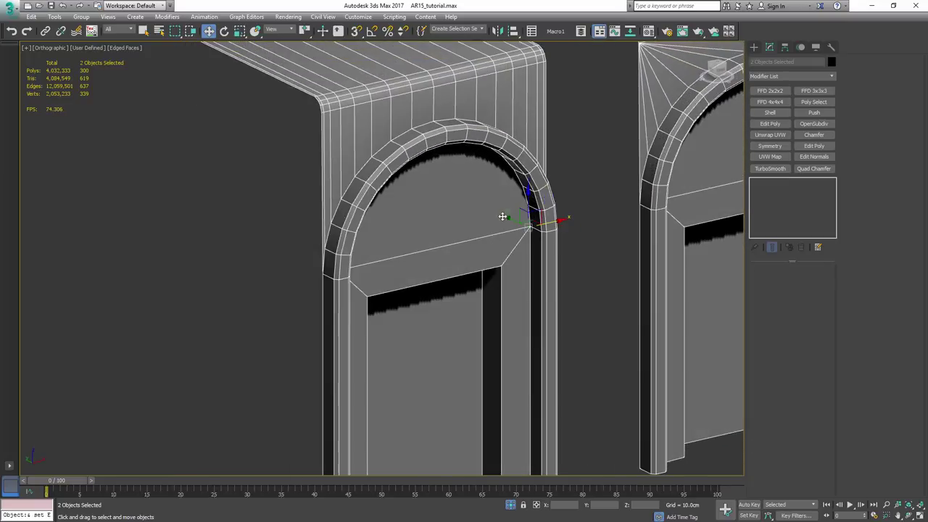
Exit isolation to show the rifle again and delete both example arches
middle_drag(353, 173, 440, 173)
scroll(368, 200, down, 3)
scroll(368, 200, down, 1)
key(alt+q)
scroll(305, 245, up, 5)
key(Delete)
alt+middle_drag(340, 251, 433, 230)
middle_drag(295, 254, 350, 216)
Open the Layer Explorer, hide the AR15 Highpoly layer and show the AR15 Lowpoly layer
click(580, 30)
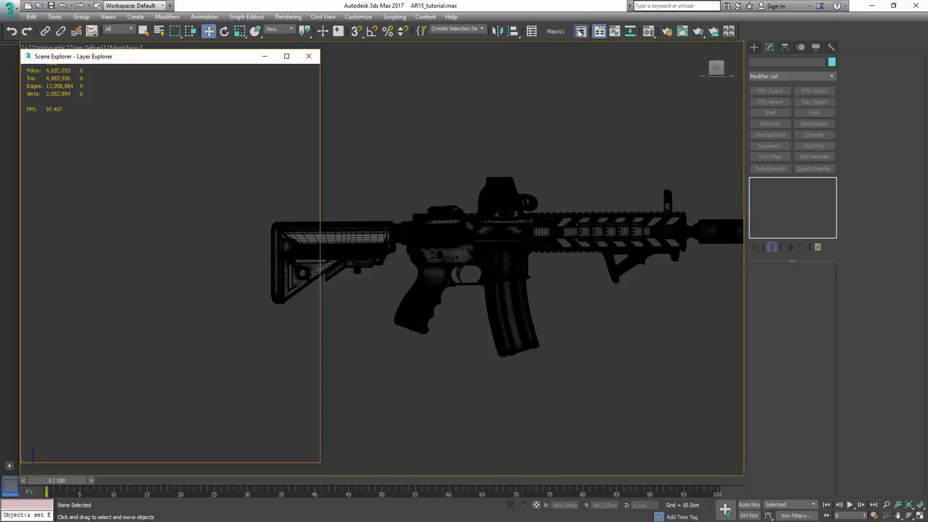
click(46, 147)
click(46, 156)
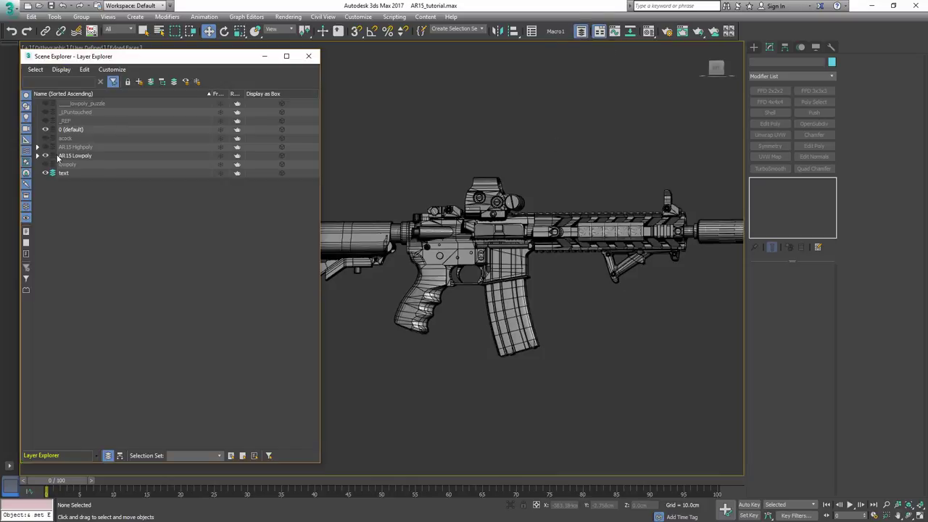
Select the low-poly WPN_MK18 object and pick the large flat polygon on the engraved side of the magazine well
middle_drag(454, 246, 449, 194)
scroll(487, 206, up, 6)
click(544, 272)
alt+middle_drag(544, 271, 603, 226)
middle_drag(534, 192, 550, 235)
alt+middle_drag(661, 189, 477, 219)
scroll(504, 179, up, 2)
key(4)
click(499, 193)
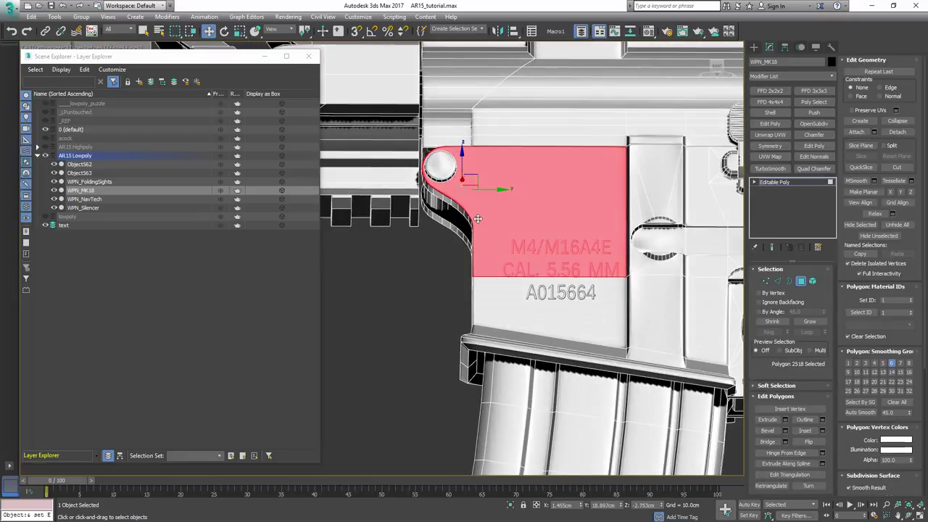
Leave polygon selection and examine the low-poly mesh on both sides of the magazine well and the receiver
mouse_move(480, 164)
alt+middle_down()
mouse_move(506, 145)
mouse_move(475, 180)
alt+middle_up()
key(4)
scroll(469, 209, up, 4)
scroll(469, 211, down, 2)
alt+middle_drag(468, 212, 442, 276)
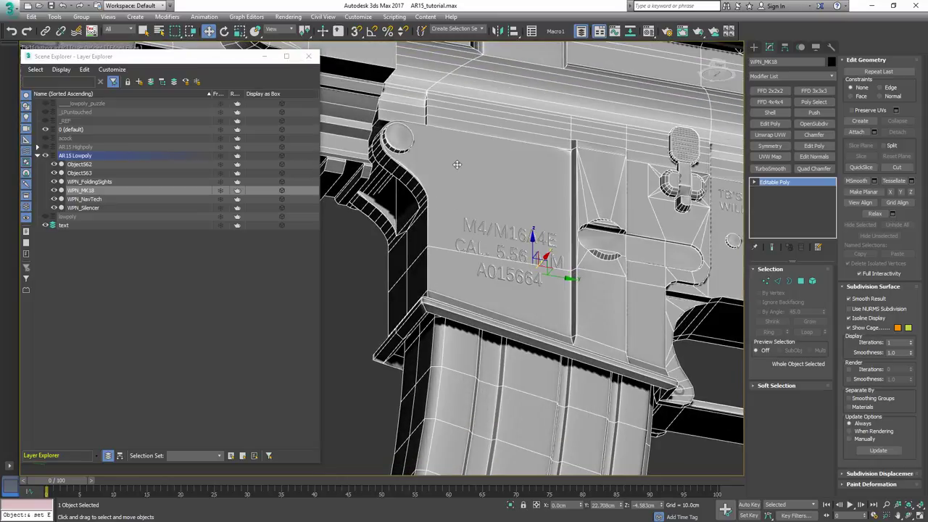
mouse_move(458, 165)
alt+middle_down()
mouse_move(490, 139)
mouse_move(575, 163)
mouse_move(610, 190)
mouse_move(605, 176)
mouse_move(601, 185)
alt+middle_up()
scroll(623, 188, down, 2)
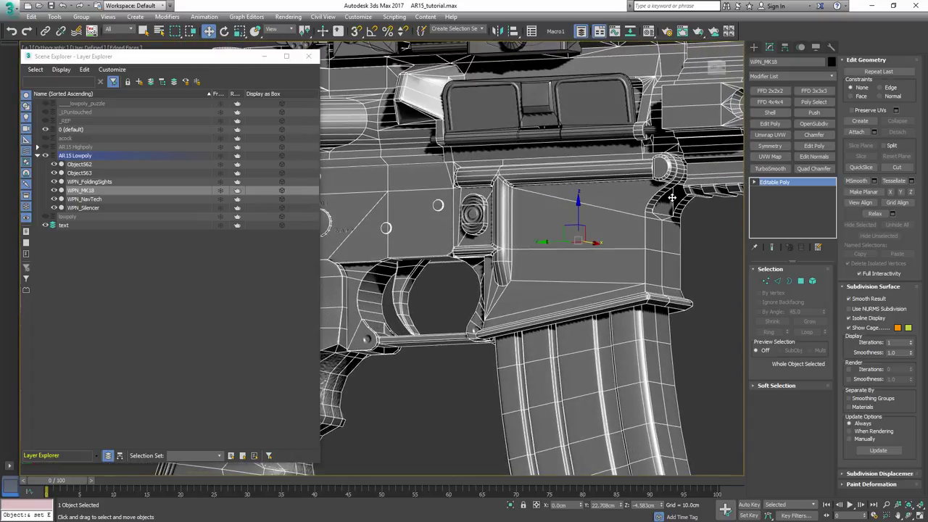
scroll(667, 196, down, 3)
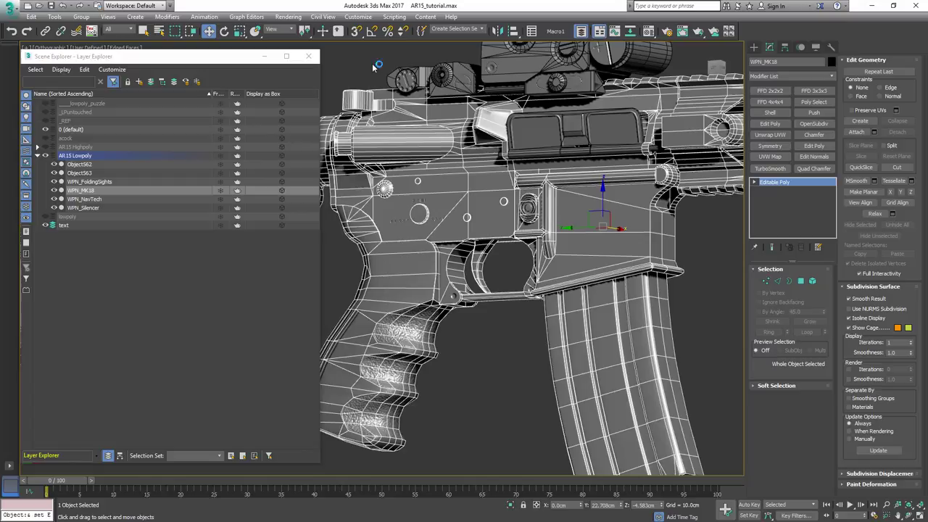
Close the Layer Explorer and clear the selection to show the low-poly rifle from the side
click(310, 58)
alt+middle_drag(727, 245, 640, 260)
scroll(709, 239, down, 3)
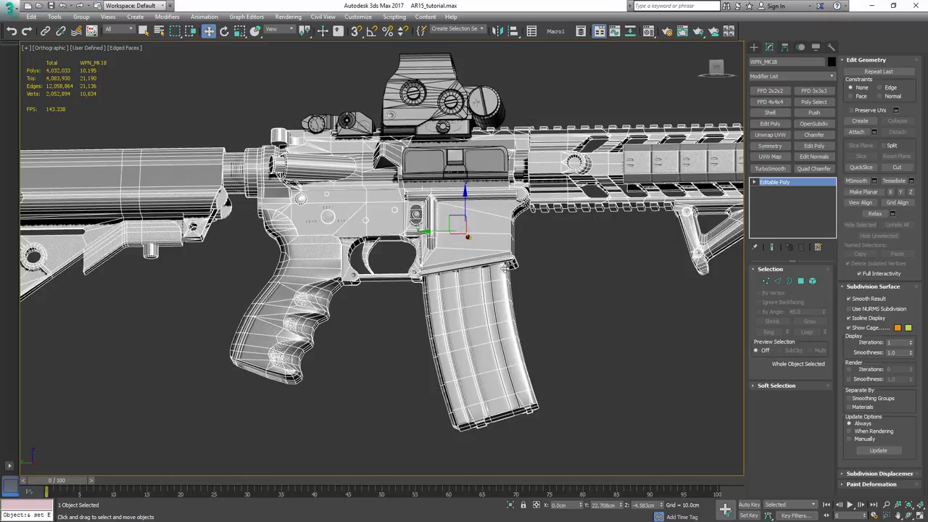
alt+middle_drag(545, 285, 440, 315)
click(559, 290)
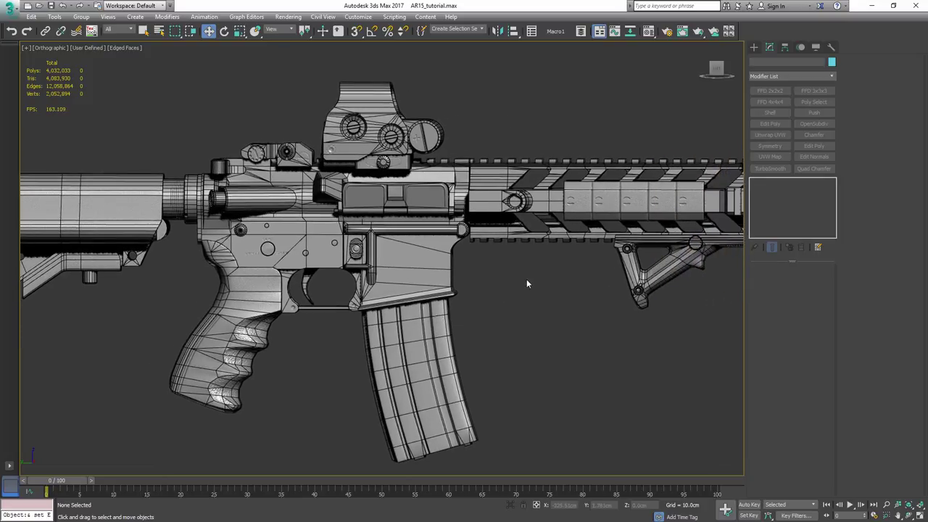
Select WPN_MK18 again and examine its low-poly wireframe from both sides, covering the handguard, magazine, grip and stock
click(484, 232)
alt+middle_drag(484, 232, 662, 233)
alt+middle_drag(505, 258, 540, 229)
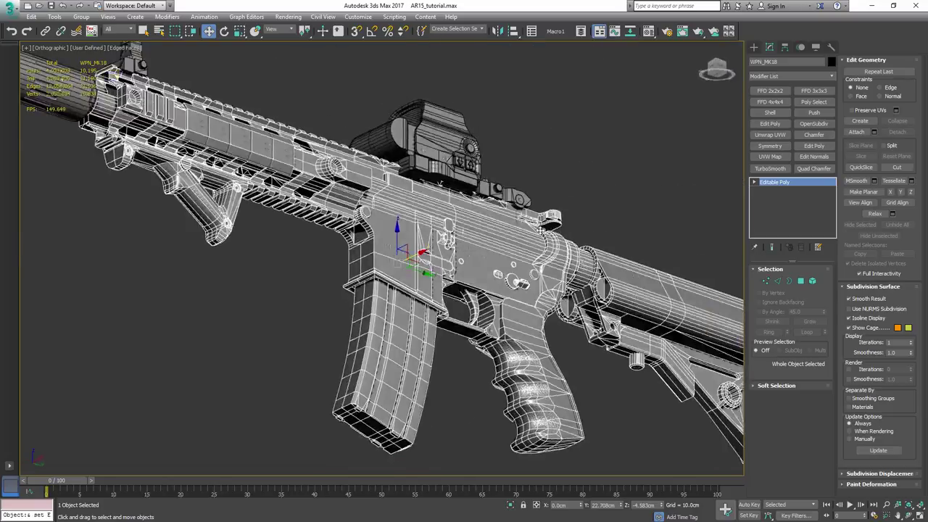
alt+middle_drag(435, 250, 674, 257)
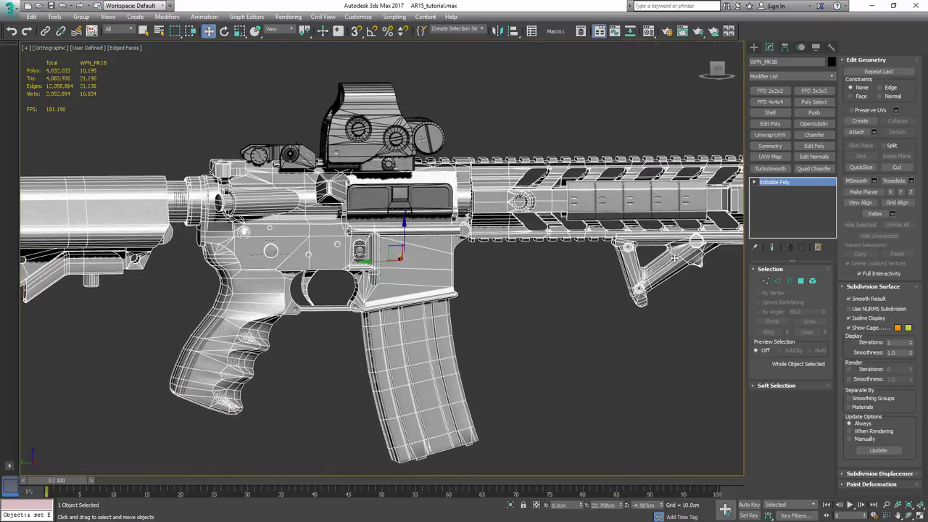
scroll(515, 198, down, 1)
middle_drag(439, 223, 491, 229)
alt+middle_drag(491, 229, 436, 236)
scroll(450, 207, up, 2)
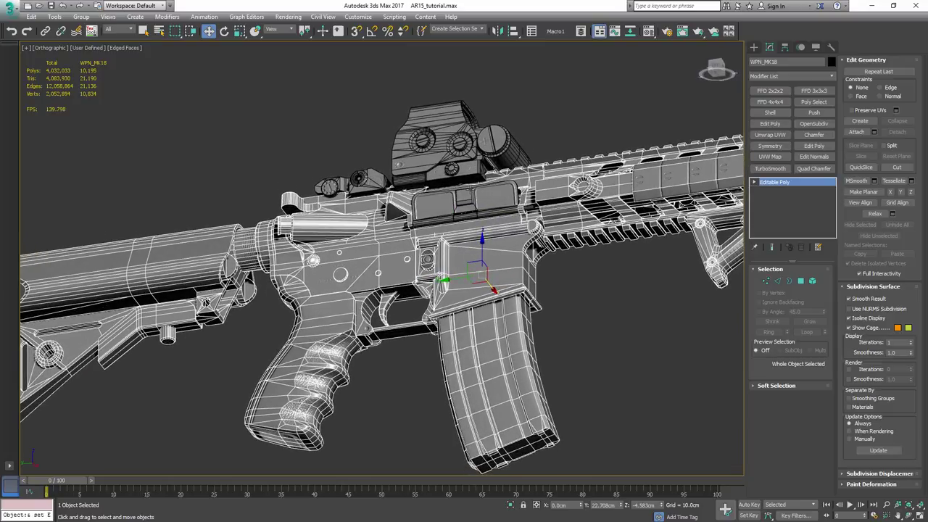
alt+middle_drag(436, 236, 427, 206)
scroll(470, 196, down, 1)
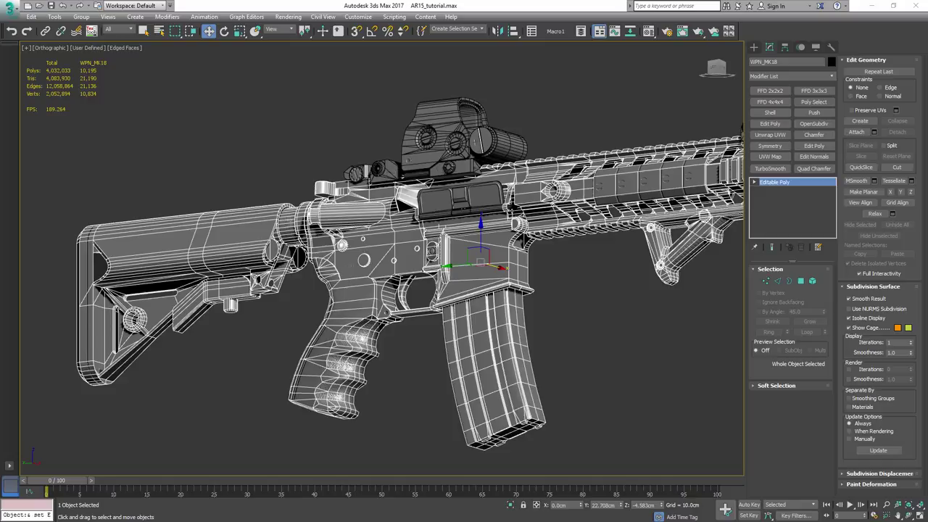
Switch to the ChamferZone forum in the browser and open the "N-Gons, triangles and quads" topic in Tutorials FAQ
drag(926, 81, 689, 79)
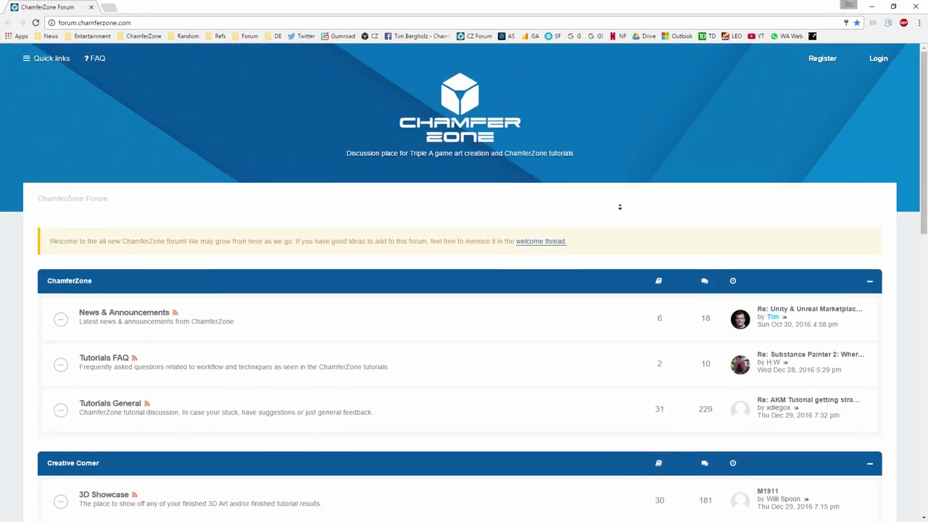
scroll(617, 207, down, 2)
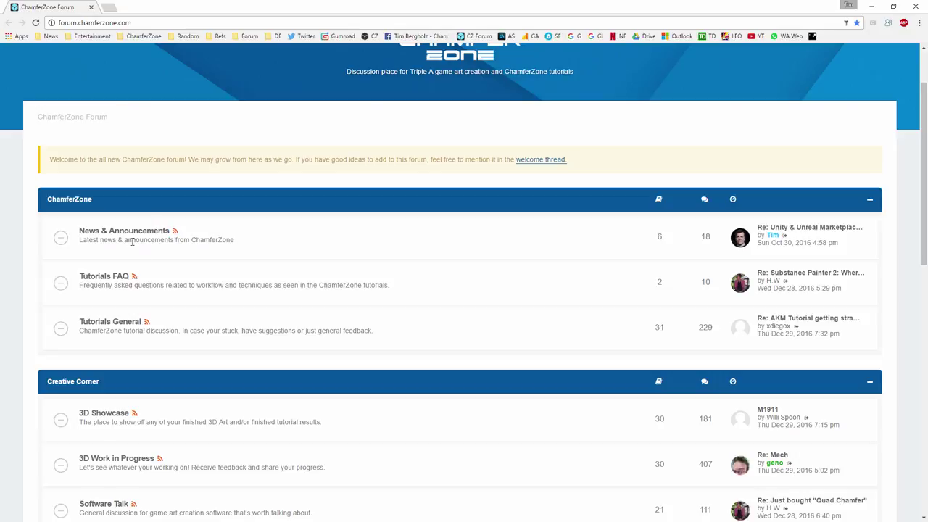
click(116, 278)
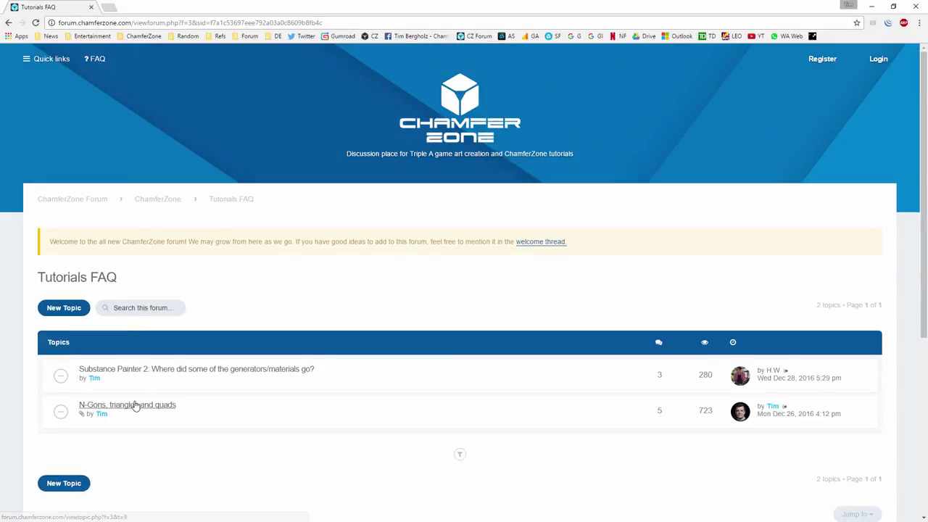
click(131, 410)
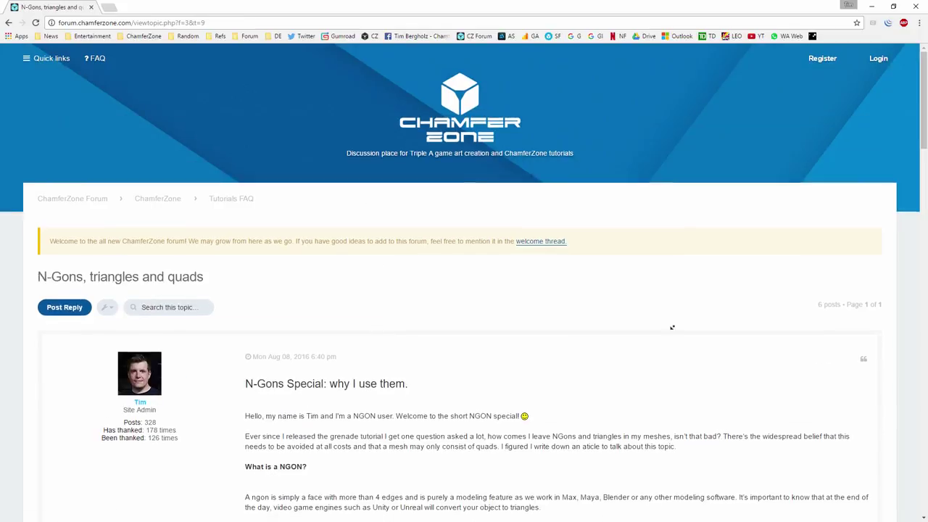
scroll(673, 329, down, 2)
scroll(673, 330, down, 1)
scroll(621, 324, up, 4)
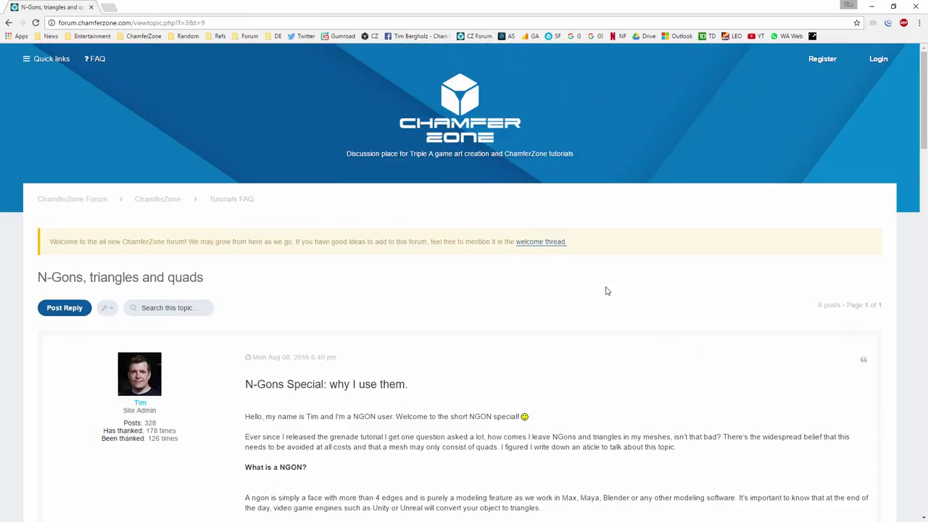
Return to the forum's main index and look through its Creative Corner and General sections
click(451, 98)
scroll(592, 311, down, 5)
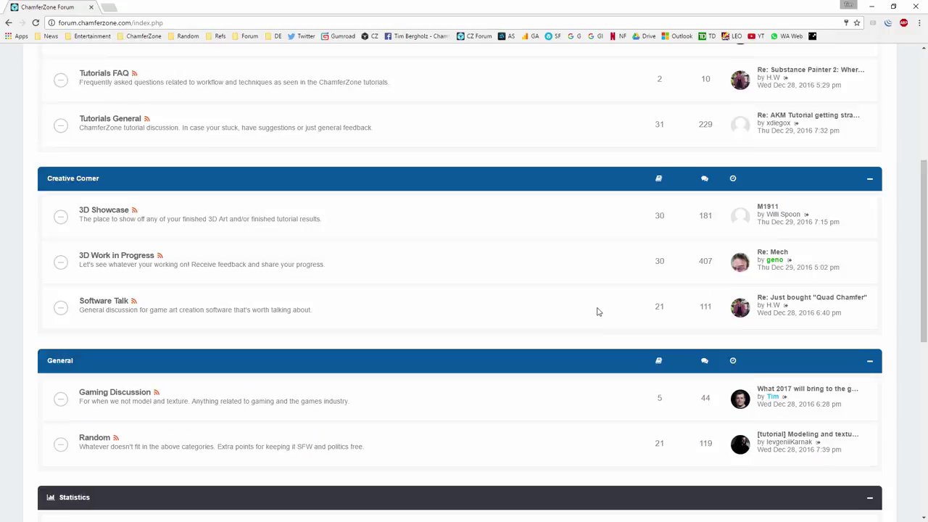
scroll(594, 304, down, 4)
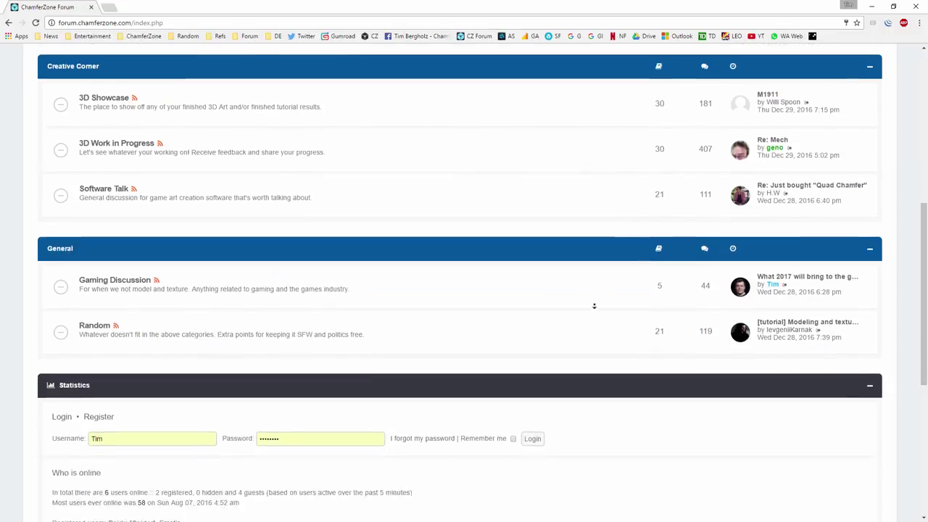
middle_drag(524, 392, 466, 298)
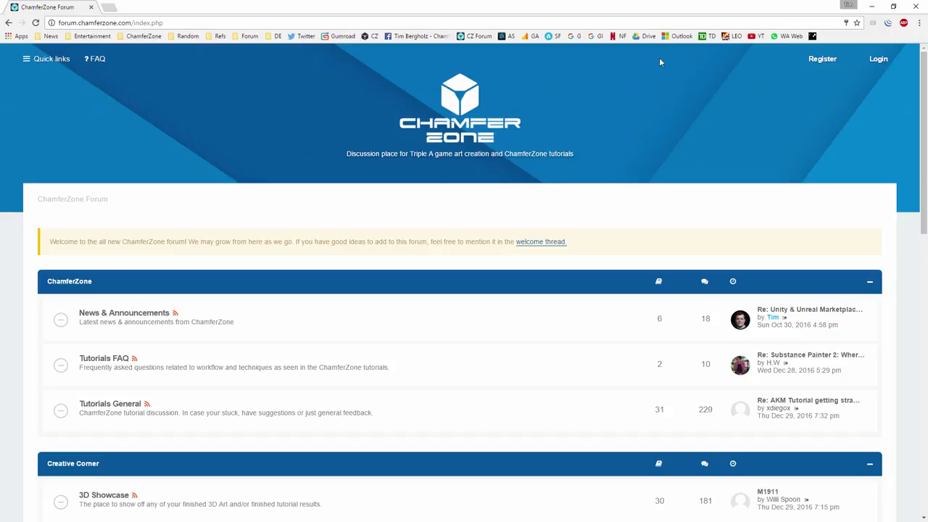
Switch back to 3ds Max and look over the whole low-poly rifle with nothing selected
click(871, 7)
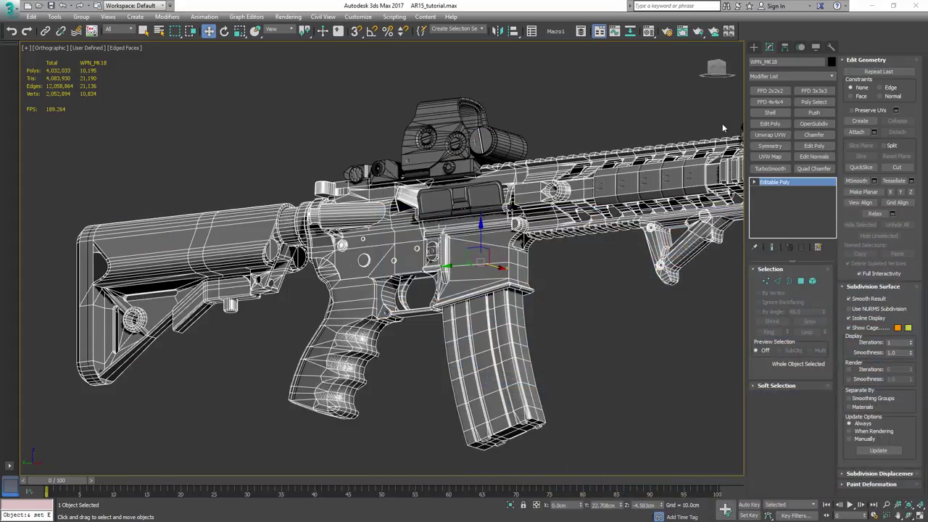
click(671, 117)
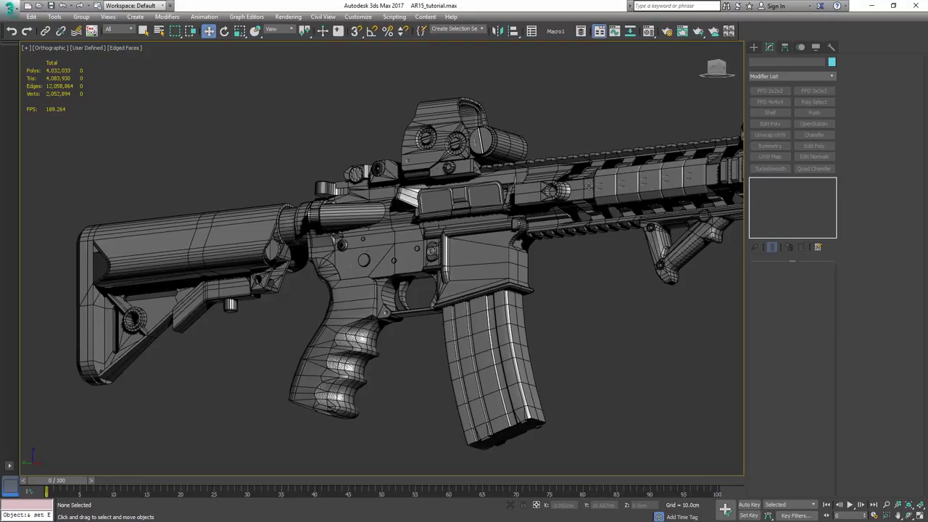
click(589, 186)
alt+middle_drag(589, 186, 489, 272)
click(578, 283)
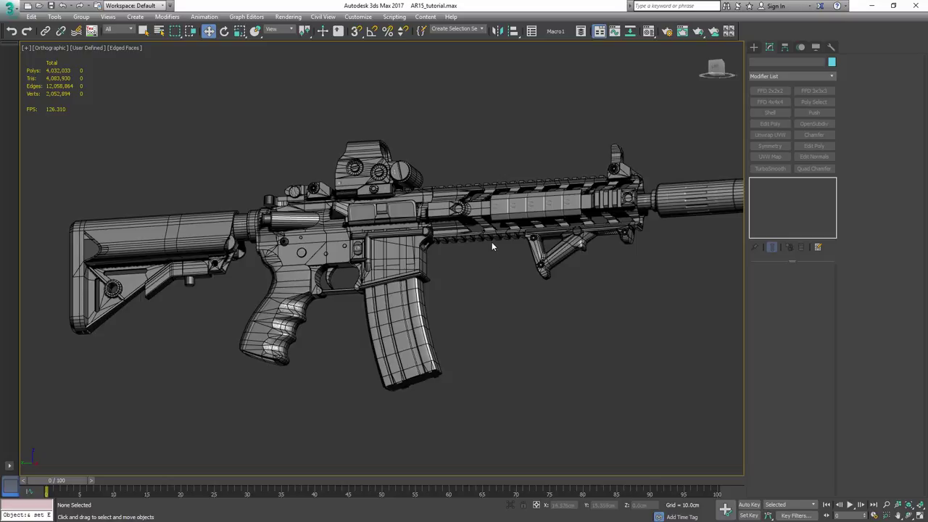
click(520, 210)
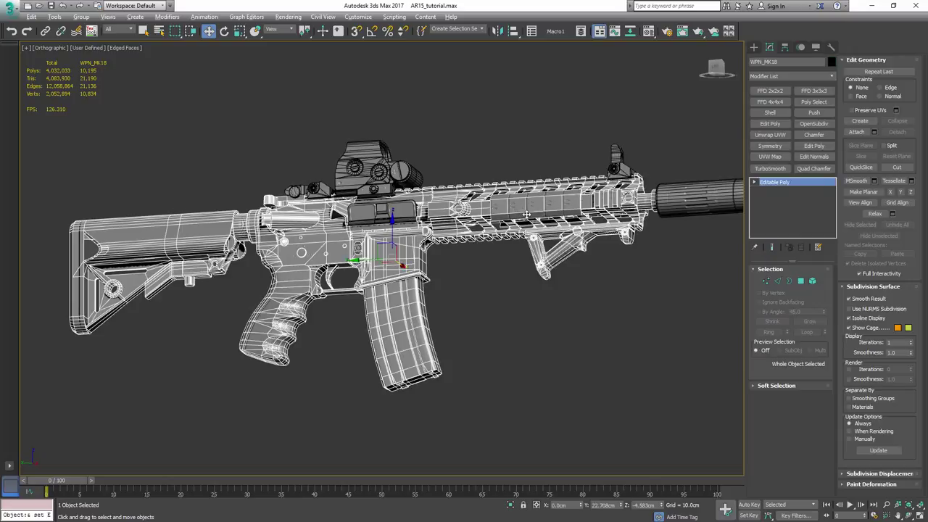
alt+middle_drag(518, 209, 513, 151)
click(513, 150)
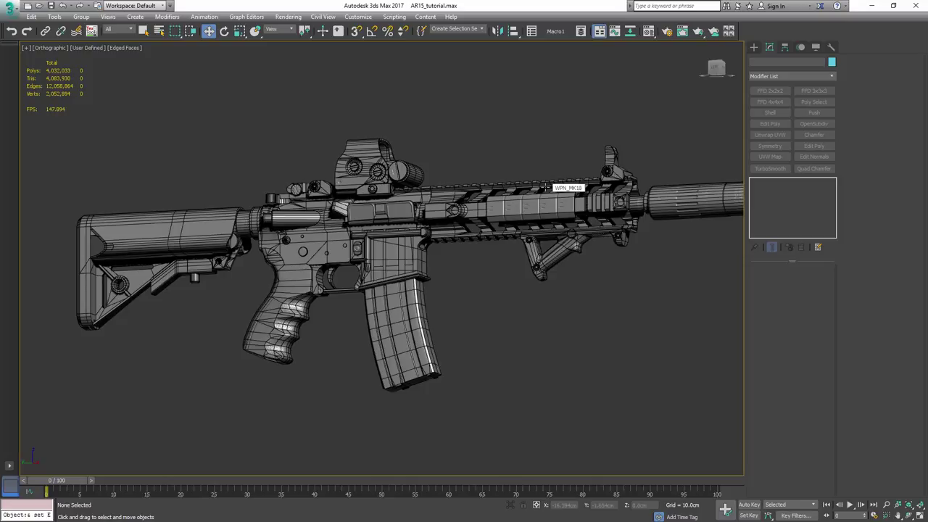
click(543, 186)
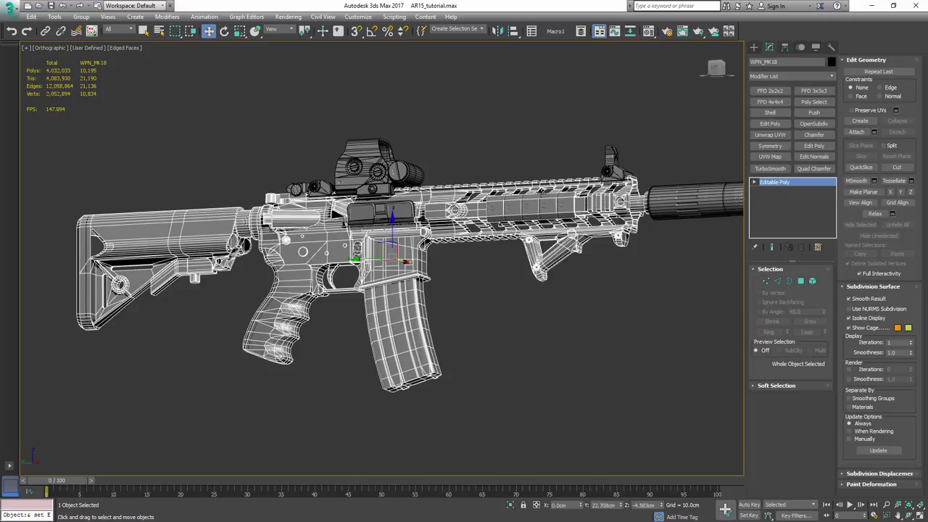
click(533, 158)
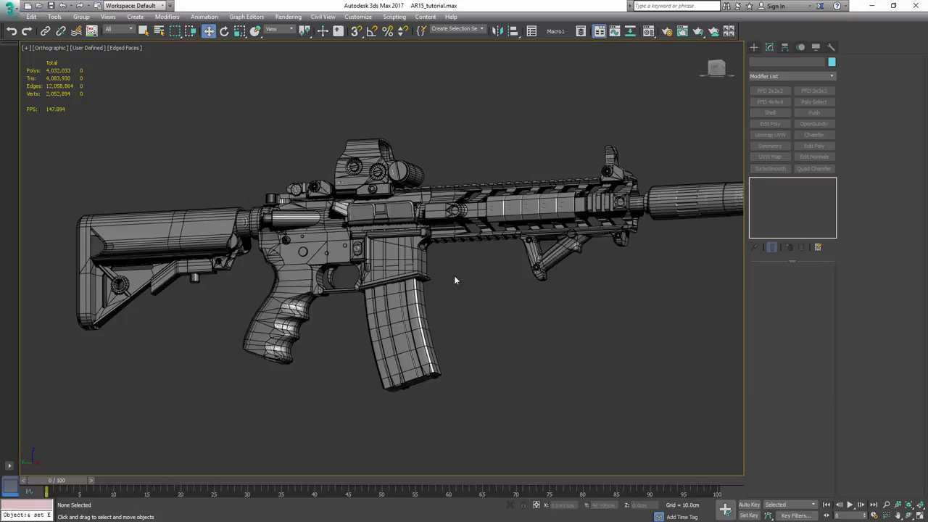
click(507, 211)
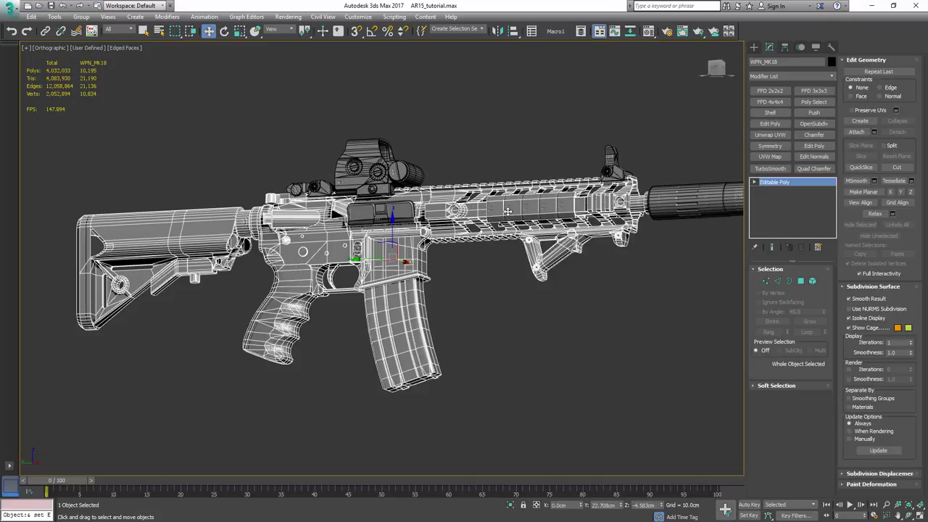
alt+middle_drag(507, 210, 831, 199)
click(594, 280)
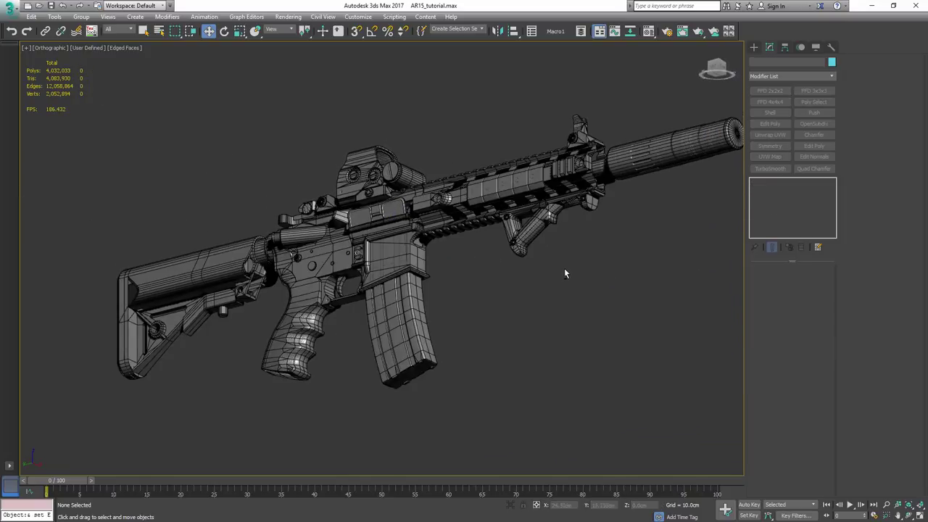
Turn off edged faces and examine the smooth-shaded low-poly receiver, grip and magazine well
alt+middle_drag(564, 267, 576, 270)
scroll(576, 275, up, 2)
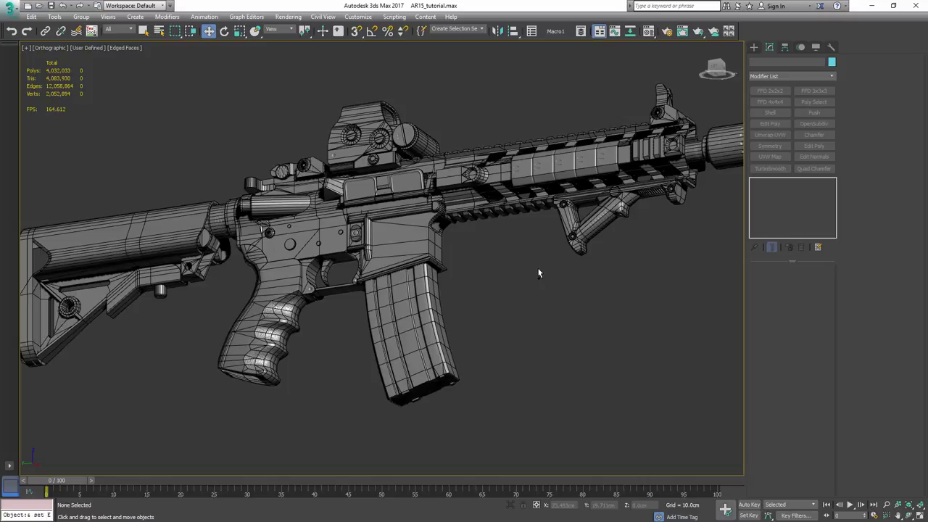
key(F4)
mouse_move(513, 263)
middle_down()
mouse_move(572, 261)
mouse_move(538, 271)
middle_up()
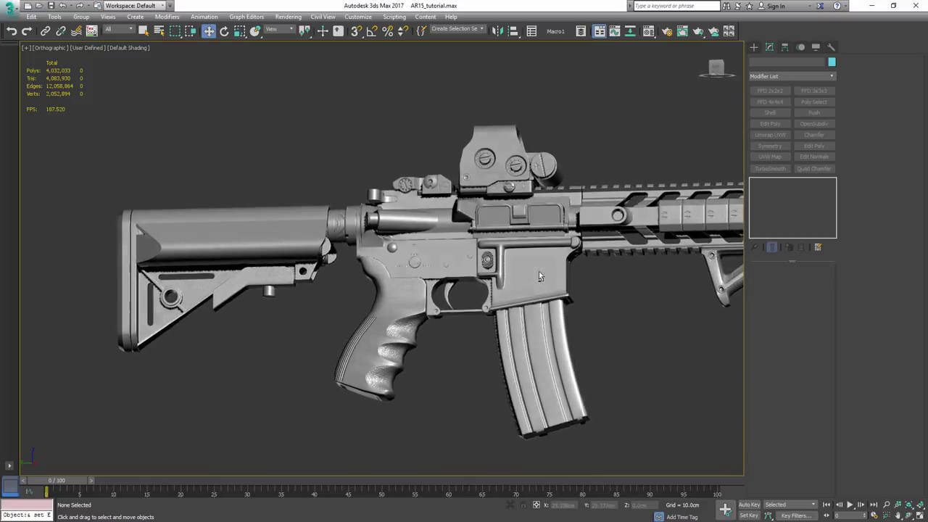
scroll(517, 295, up, 1)
scroll(517, 296, up, 3)
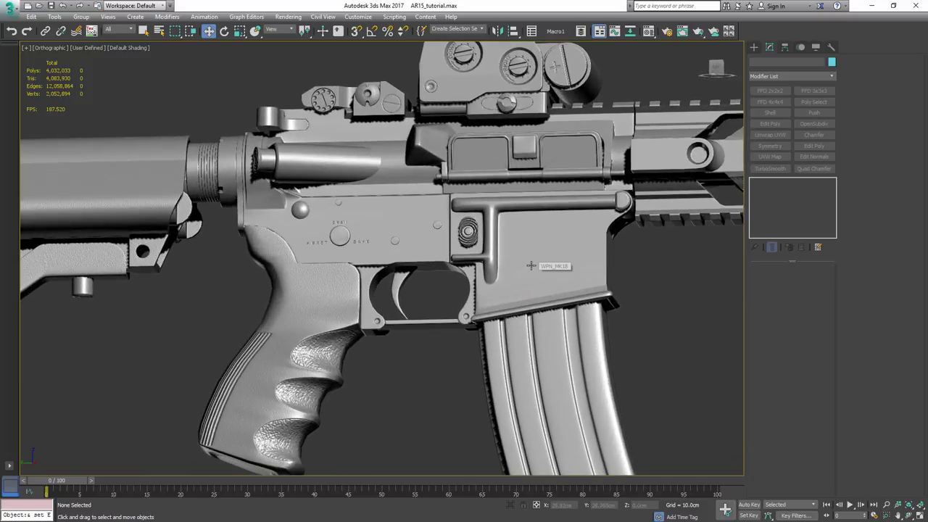